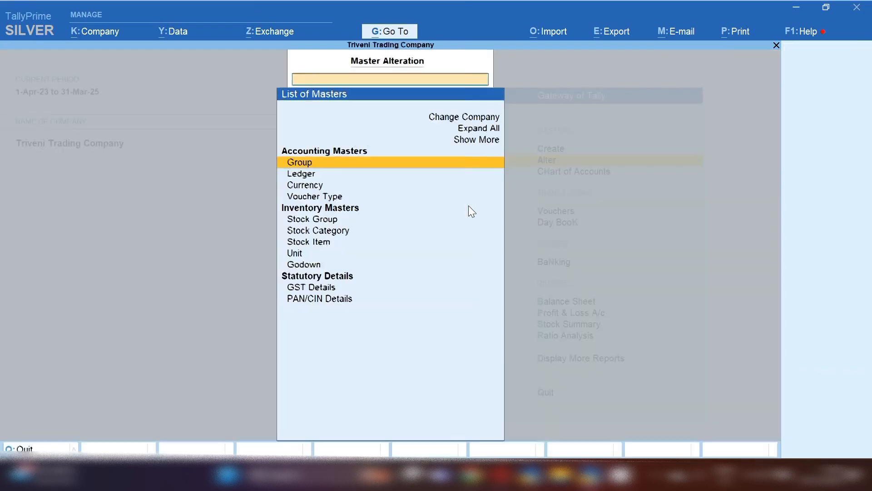
Step: Open the Material In voucher type in master alteration to review its settings, and leave it unchanged
key(Down)
key(Down)
key(Down)
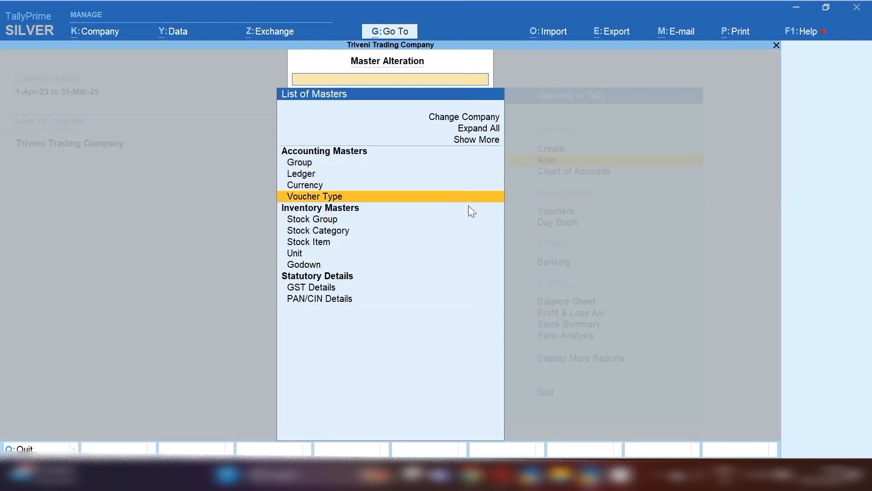
key(Return)
text(Mater)
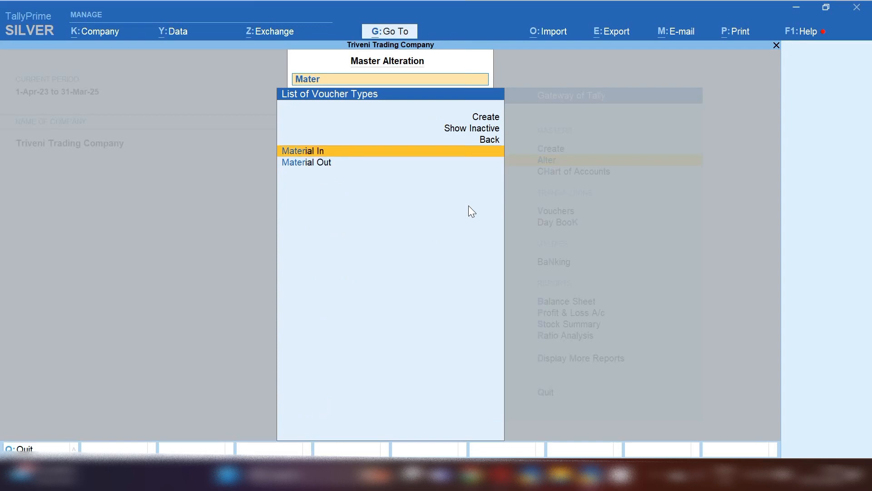
key(Return)
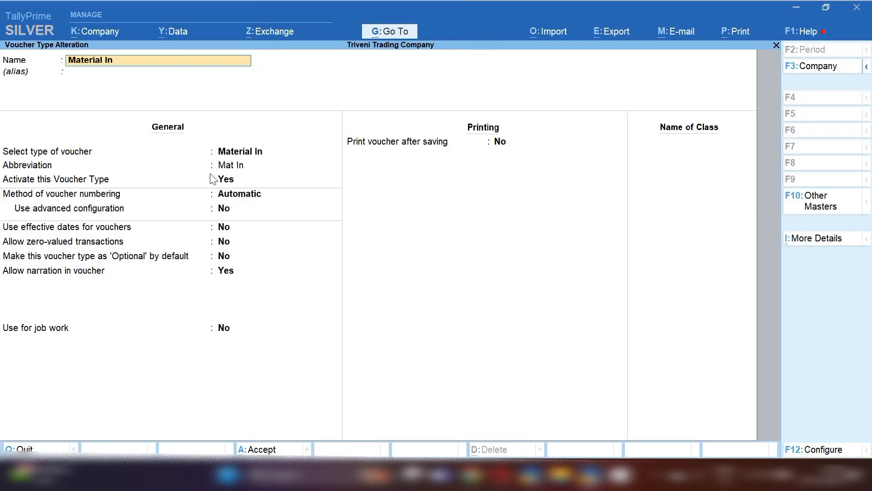
key(BackSpace)
key(Escape)
Step: Review the Material Out voucher type's settings, including its activation, and quit to the Gateway of Tally without saving
key(Down)
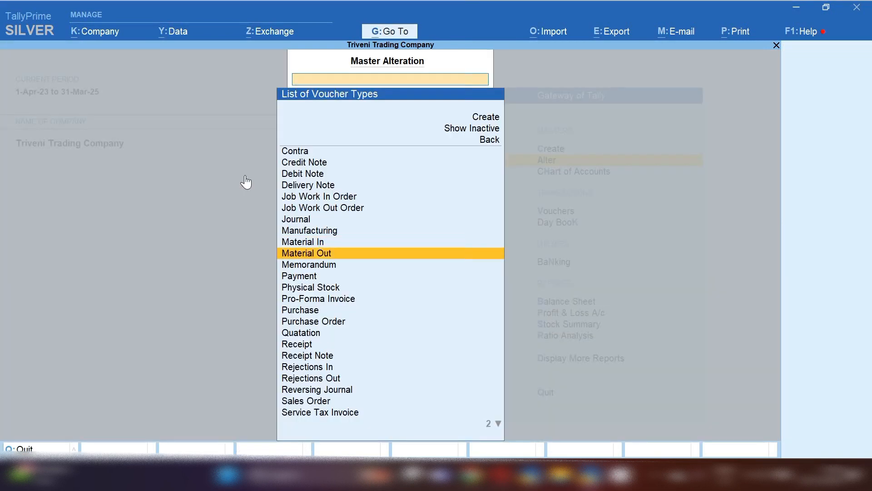
key(Return)
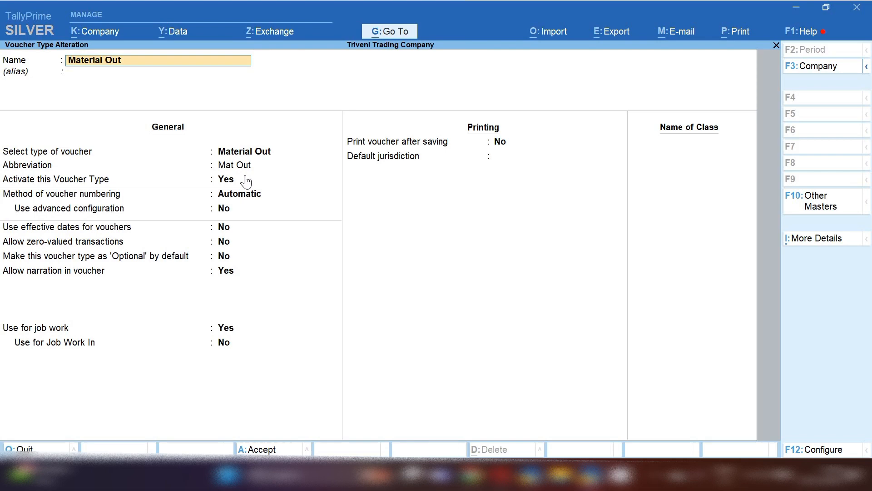
click(243, 179)
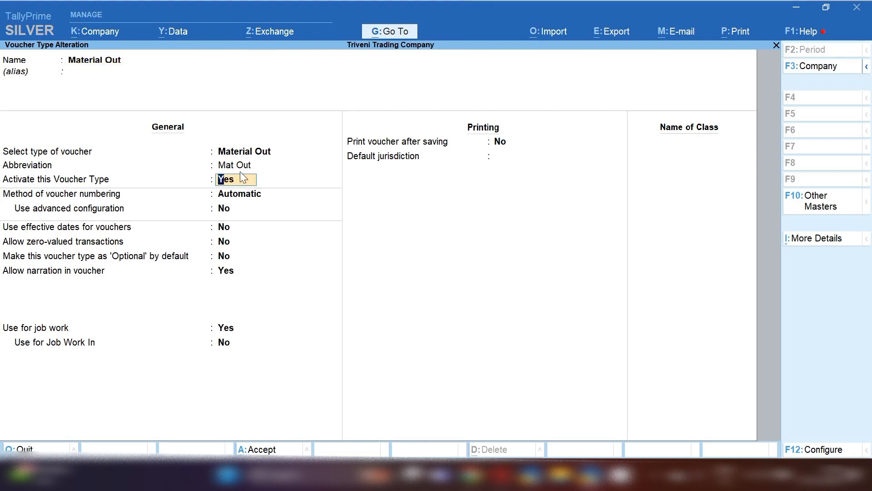
key(BackSpace)
key(Escape)
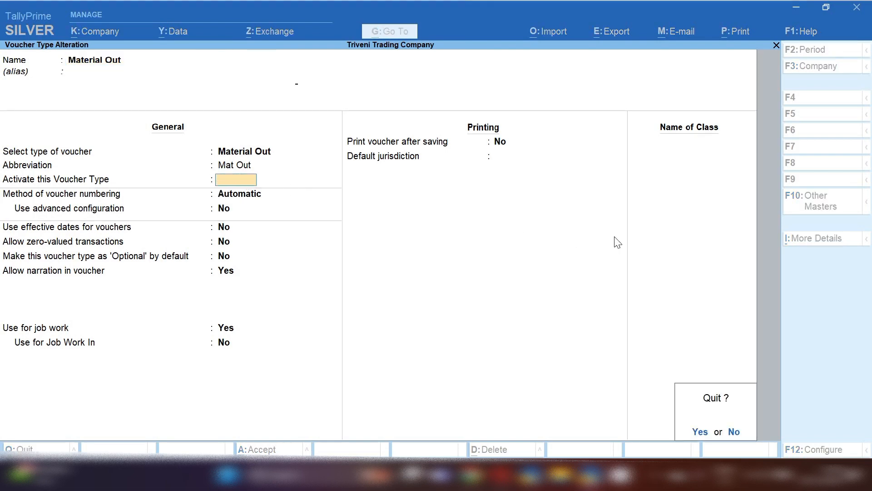
key(y)
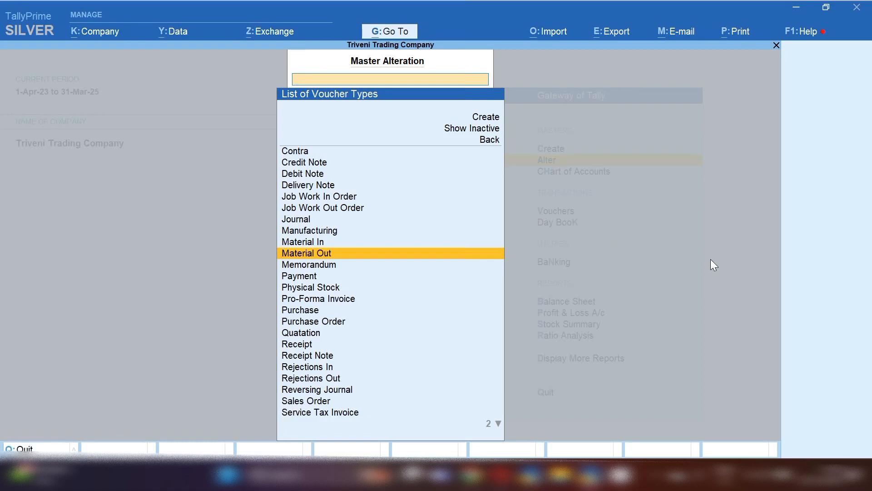
key(Escape)
key(Escape)
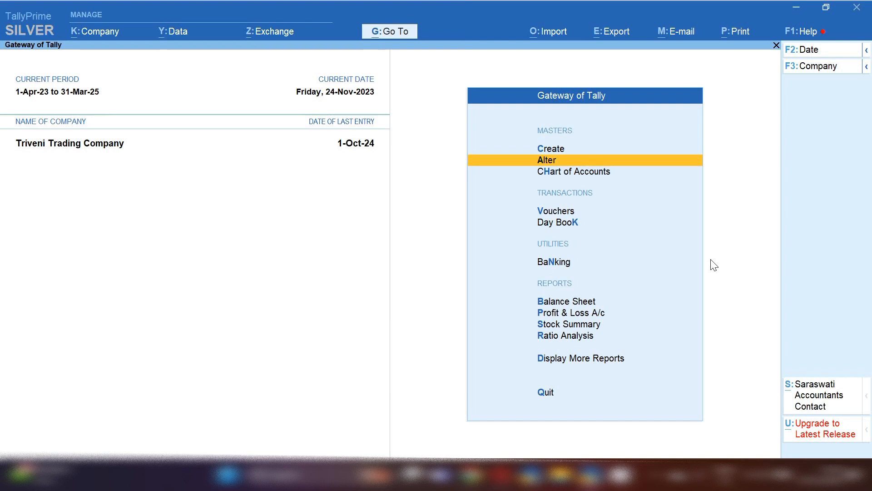
Step: Start a new Material In inventory voucher
key(v)
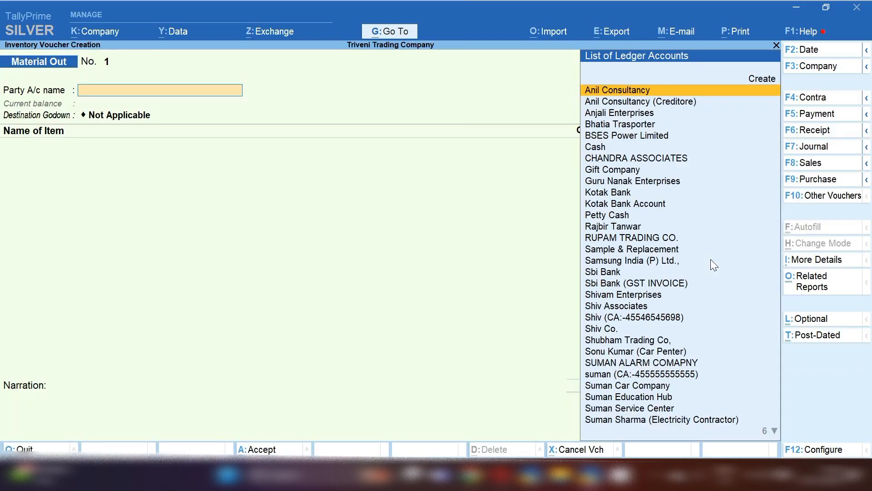
click(825, 196)
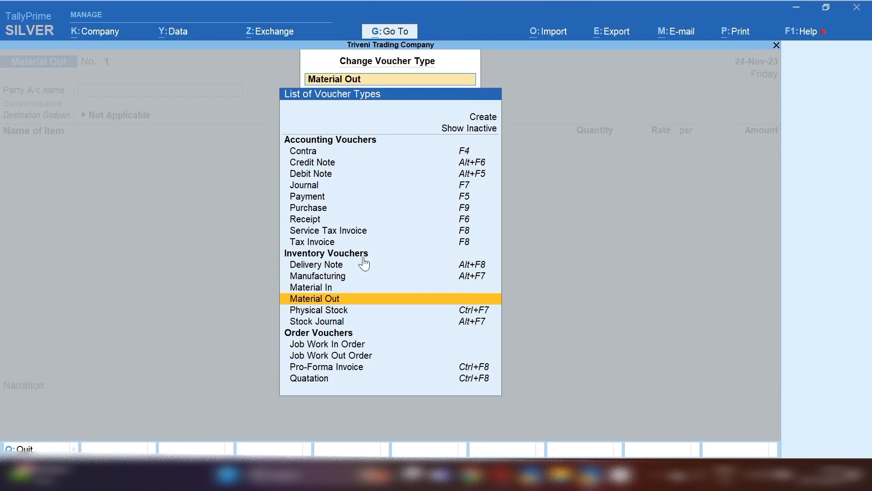
key(Up)
key(Return)
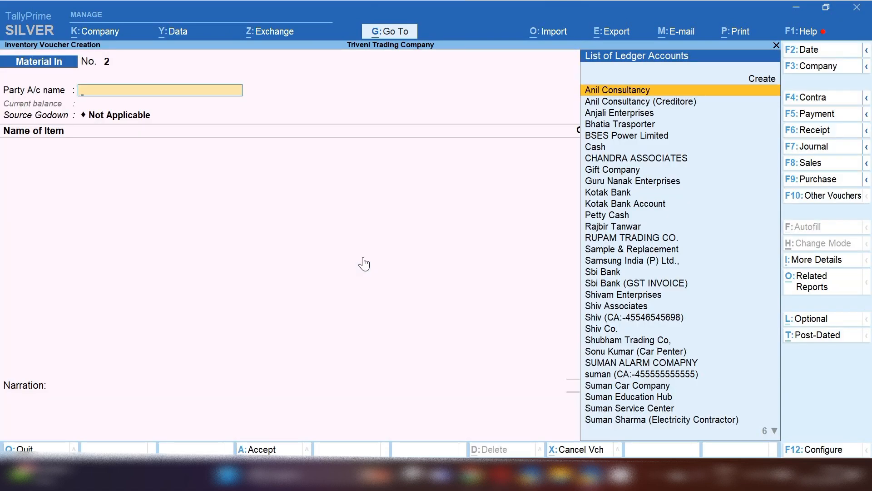
Step: Set the party account to Shubham Trading Co, and accept the default order and party details
text(Shu)
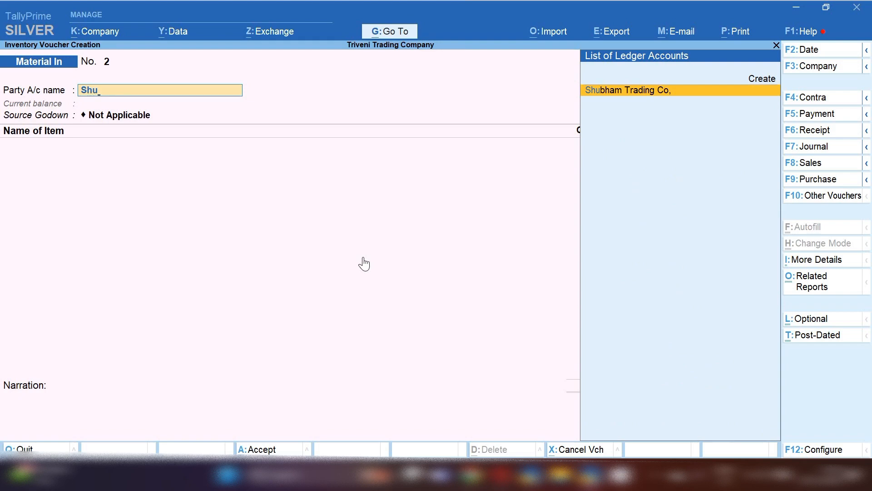
key(Return)
key(Return)
key(Return)
key(Return)
key(Return)
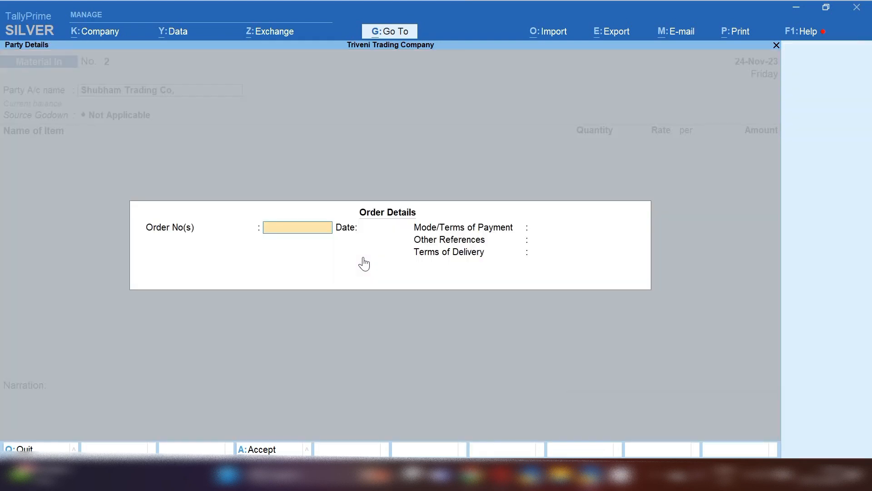
key(Return)
key(Return)
key(Return)
key(Return)
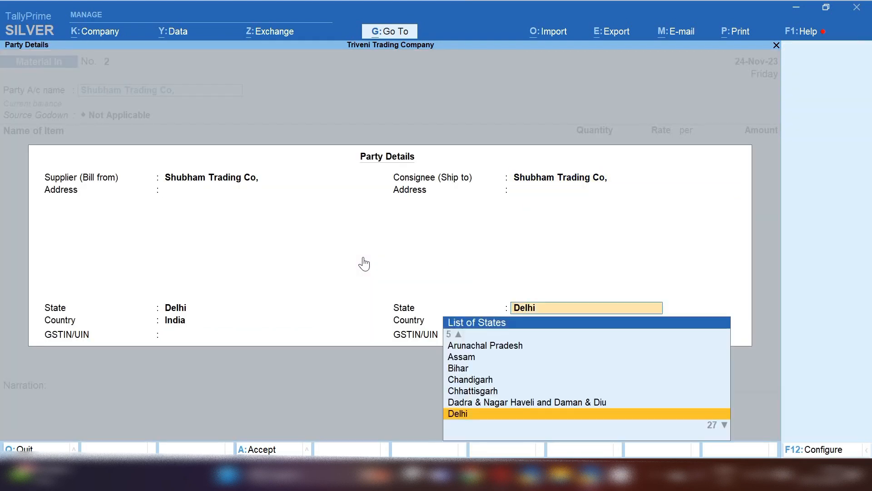
Step: Add the stock item TV with a quantity of 10 pcs, no order number and a blank rate
text(Tv)
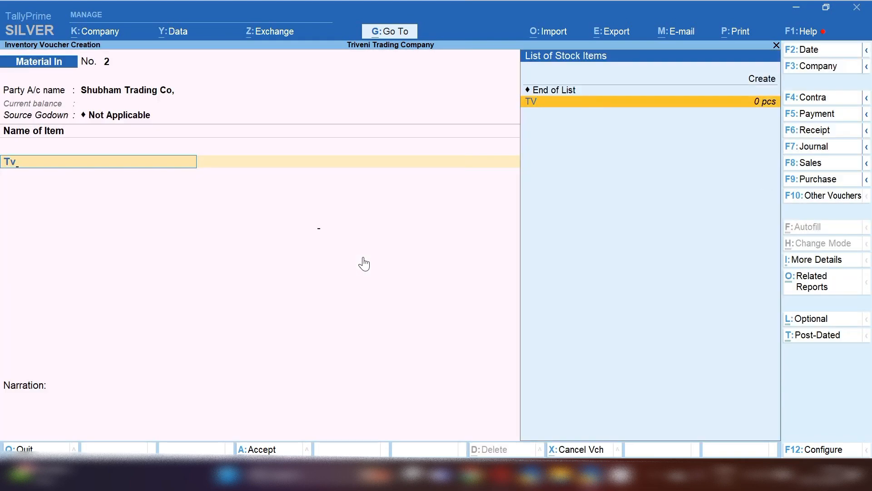
key(Return)
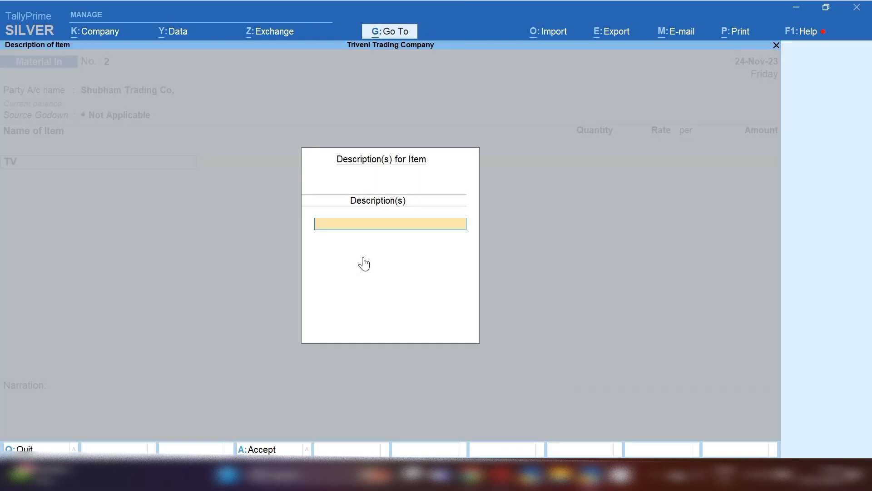
key(Return)
key(Return)
key(Return)
text(10)
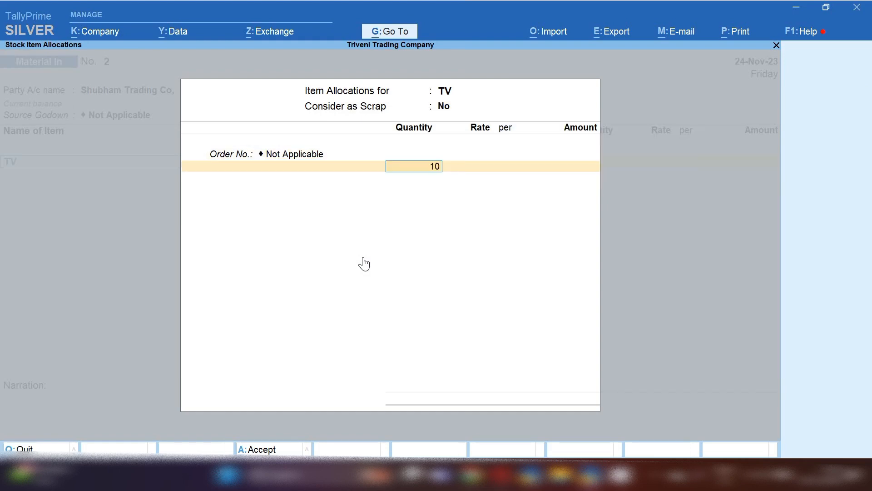
key(Return)
key(BackSpace)
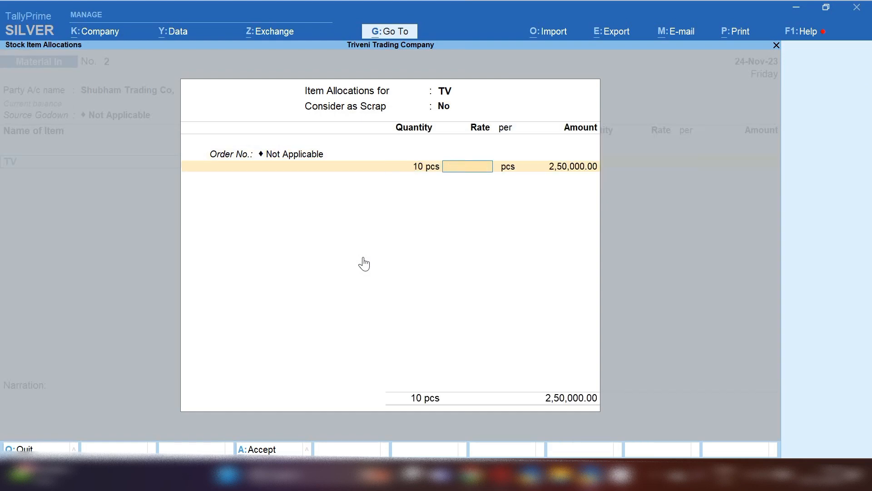
key(Return)
key(Return)
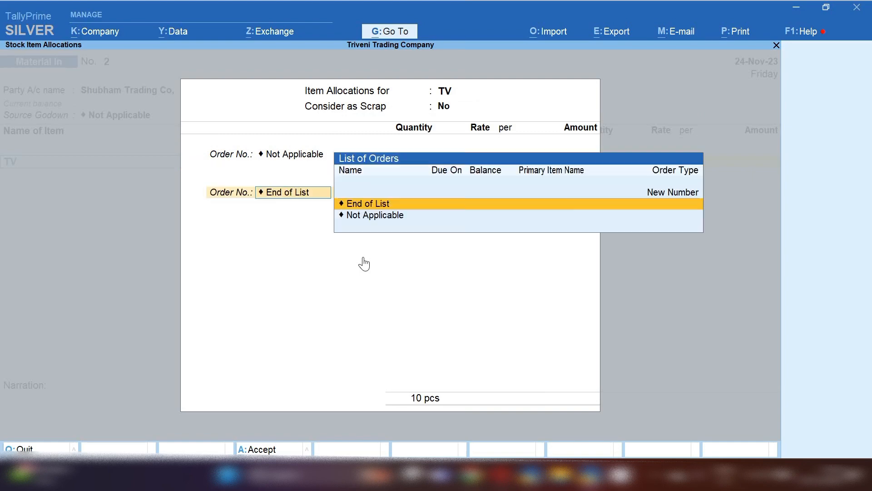
key(Return)
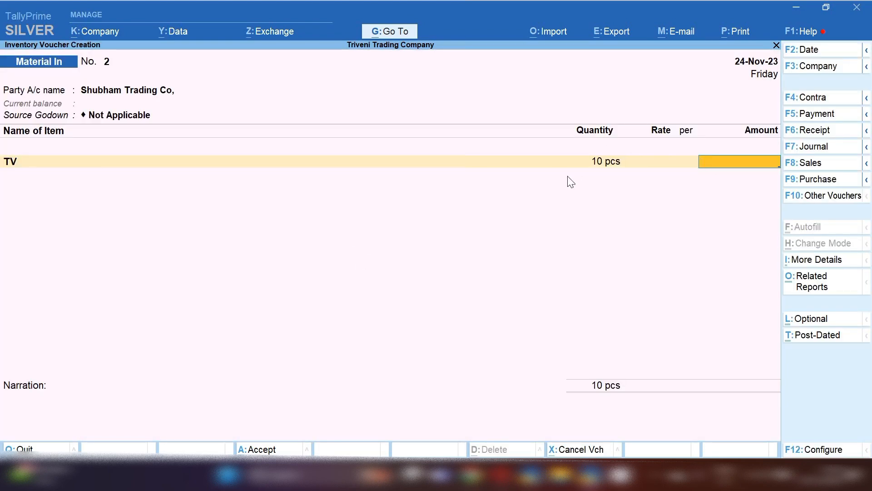
Step: Save the Material In voucher and quit voucher creation
key(ctrl+a)
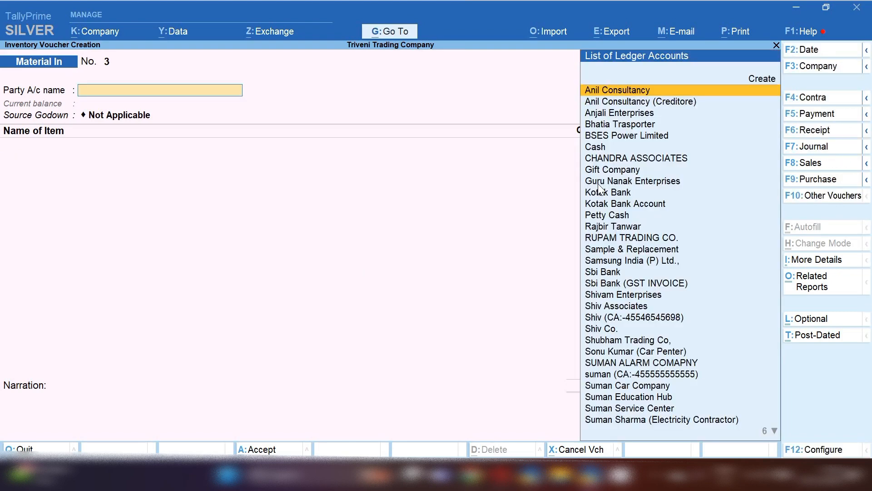
key(Escape)
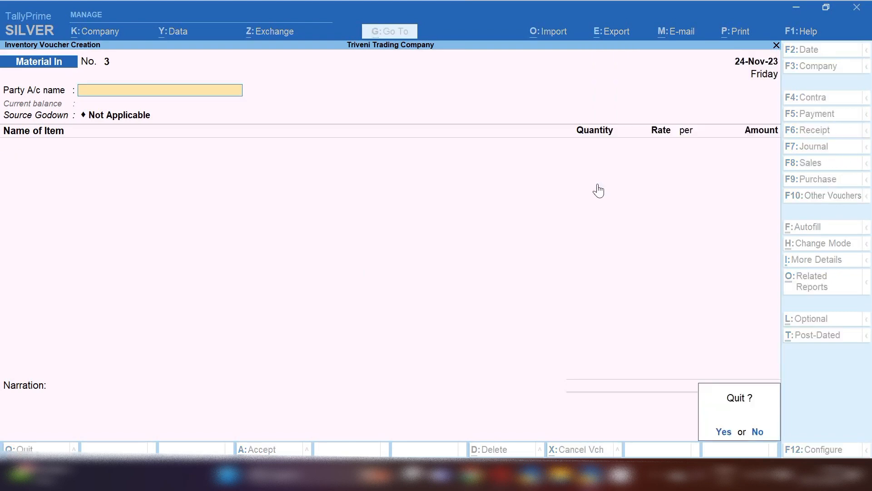
key(Return)
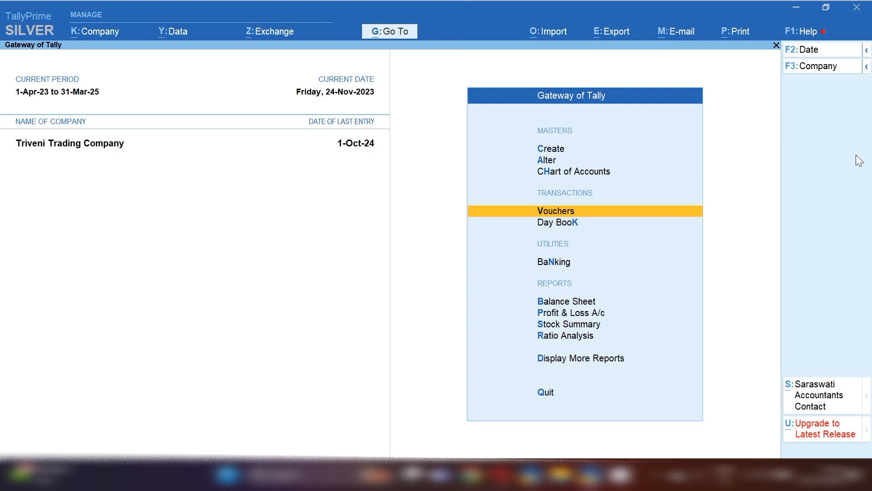
Step: Open the Stock Summary and drill down through the Tv group to the TV item's monthly summary
key(s)
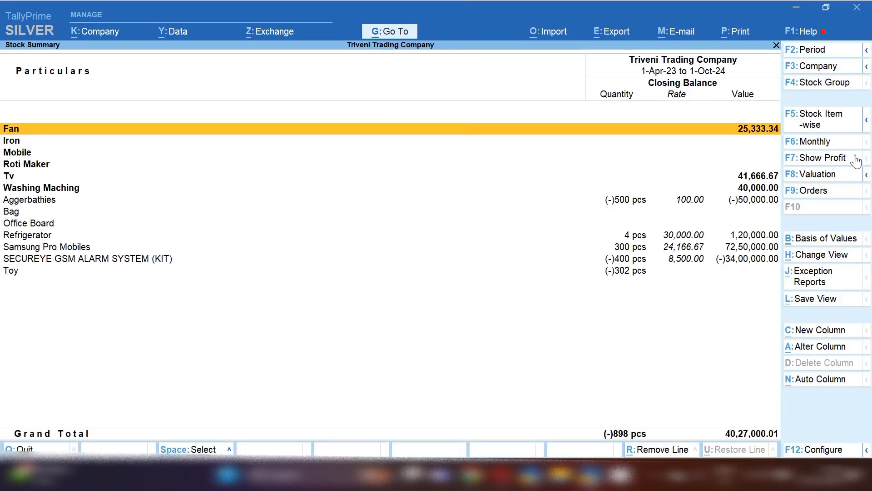
key(Down)
key(Down)
key(Down)
key(Down)
key(Return)
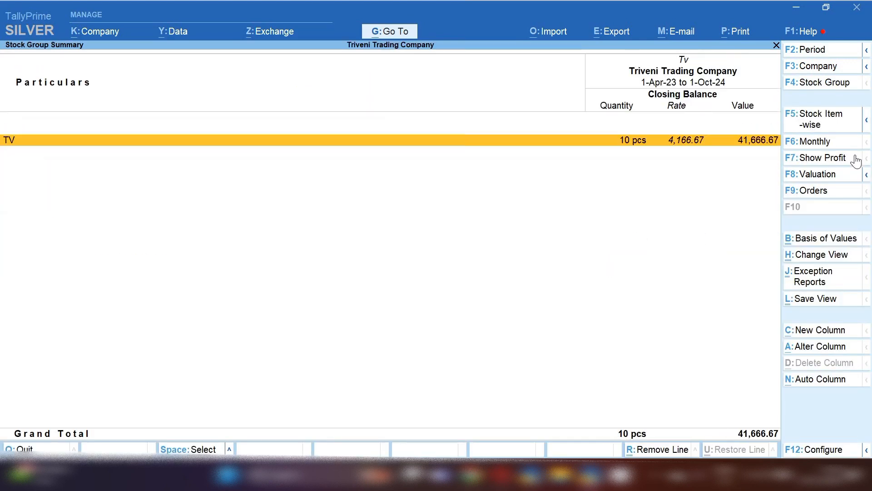
key(Return)
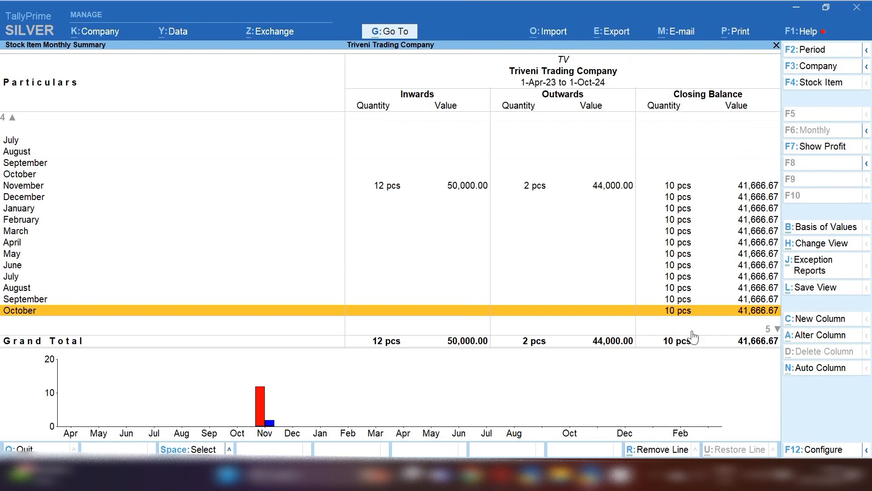
Step: Open TV's November vouchers and examine the Material In entry from Shubham Trading Co
key(Up)
key(Up)
key(Up)
key(Up)
key(Up)
key(Up)
key(Up)
key(Up)
key(Up)
key(Up)
key(Up)
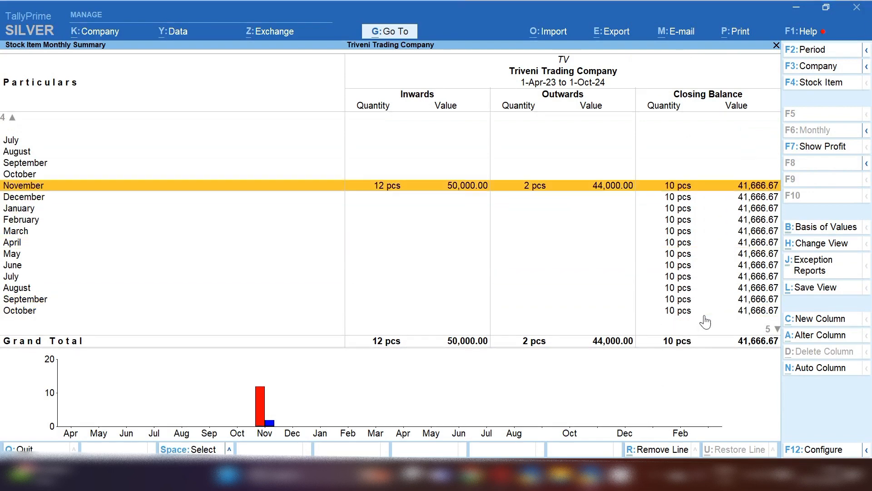
key(Return)
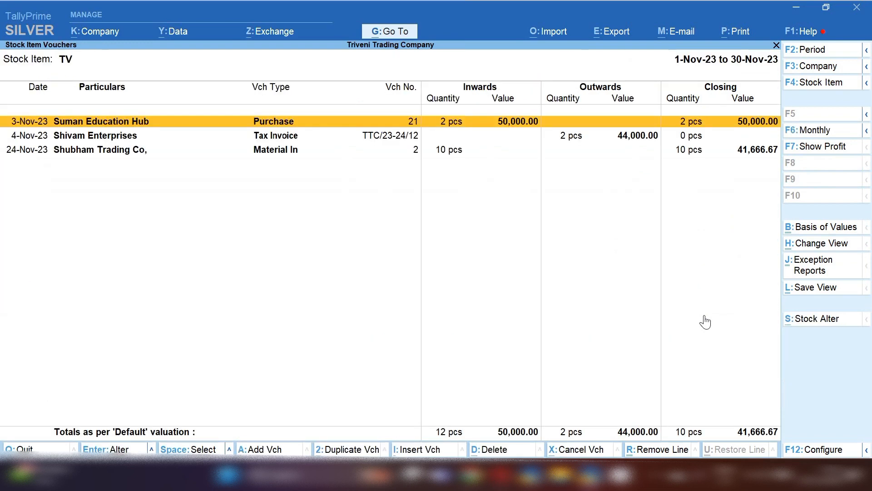
key(Down)
key(Down)
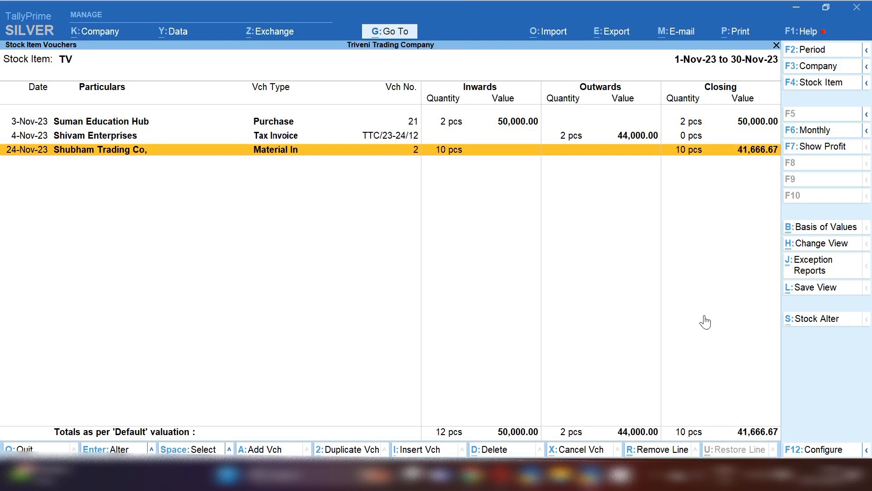
Step: Close the TV stock reports and return to the Gateway of Tally
key(Escape)
key(Escape)
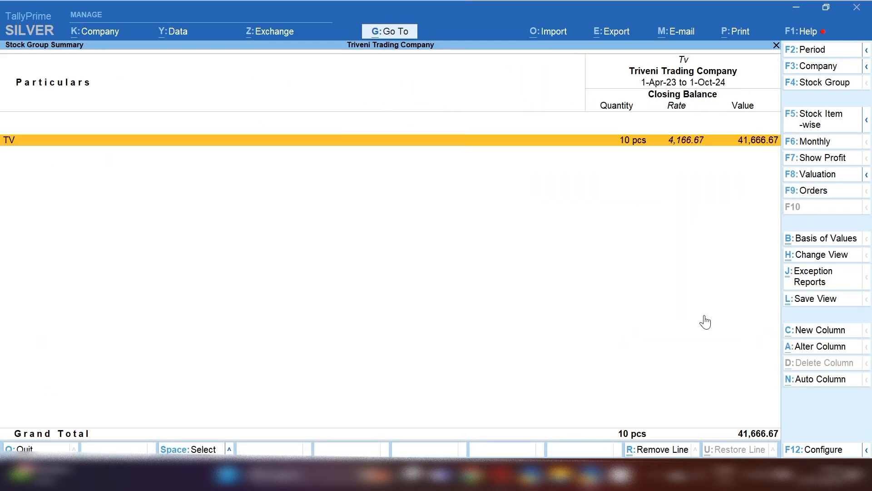
key(Escape)
key(Escape)
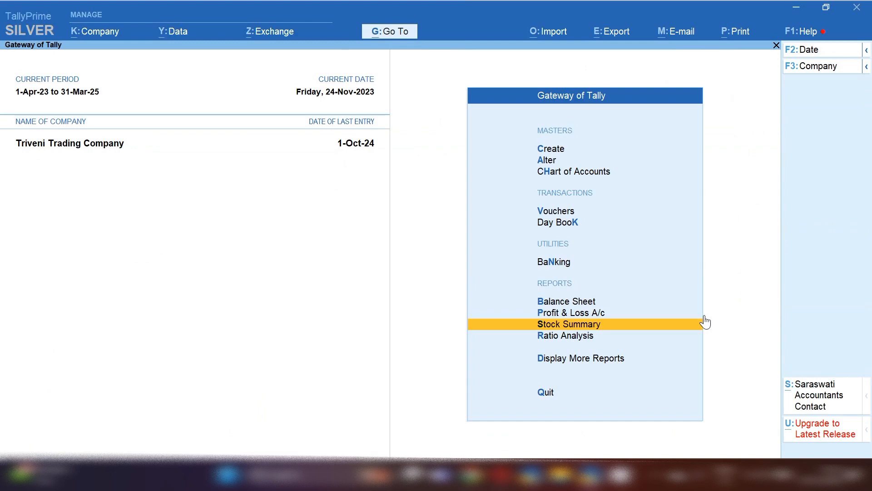
key(Escape)
key(Escape)
Step: Open voucher creation and change the voucher type to Material Out
key(v)
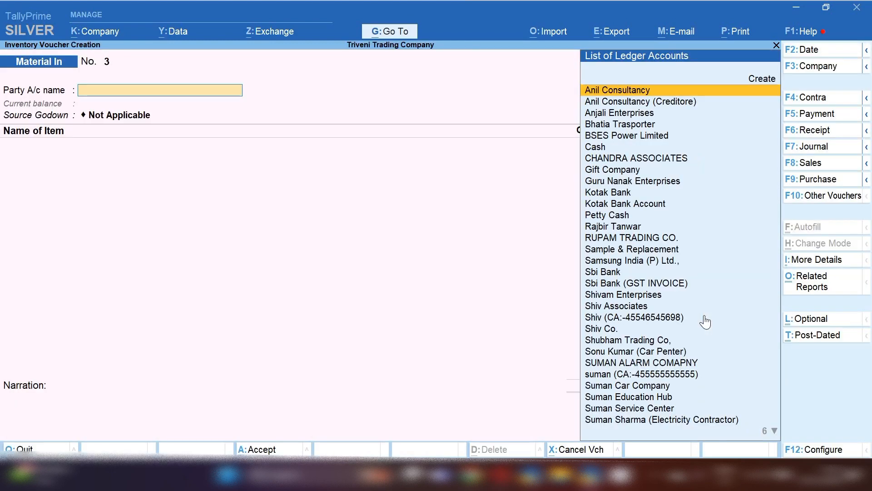
click(811, 200)
key(Down)
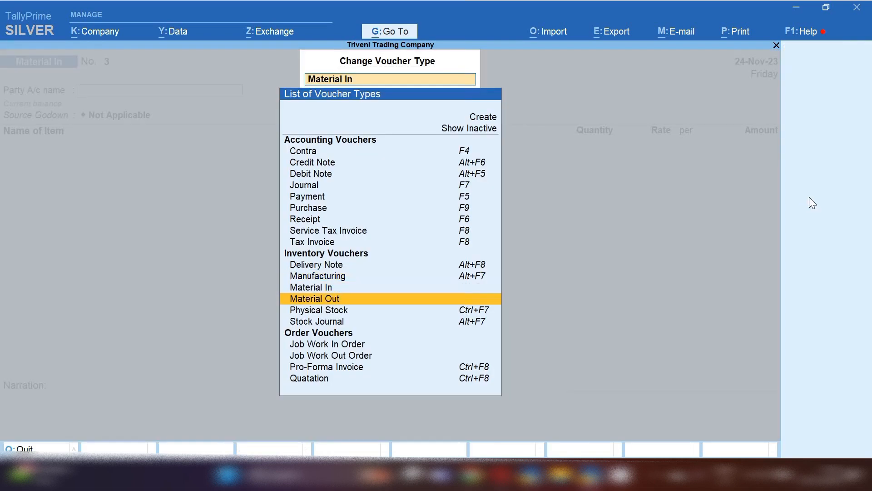
key(Return)
Step: Set Shiv Co. as the party account of the Material Out voucher
text(Shi)
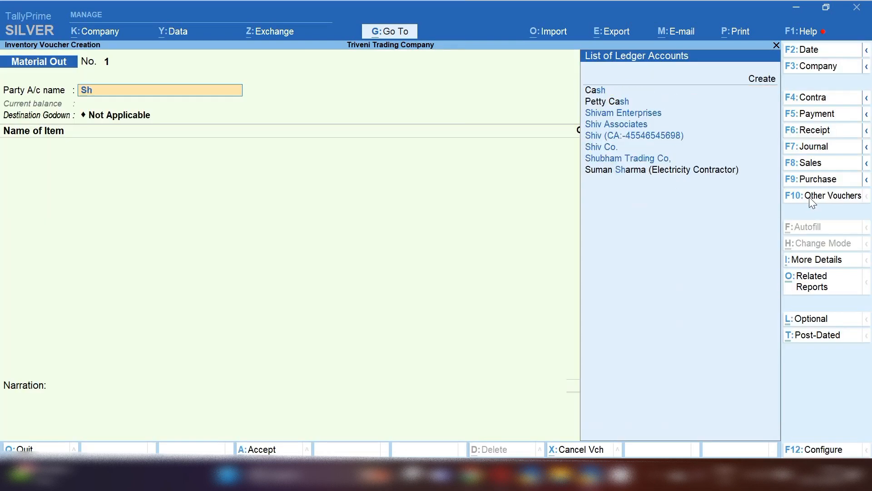
key(Down)
key(Down)
key(Down)
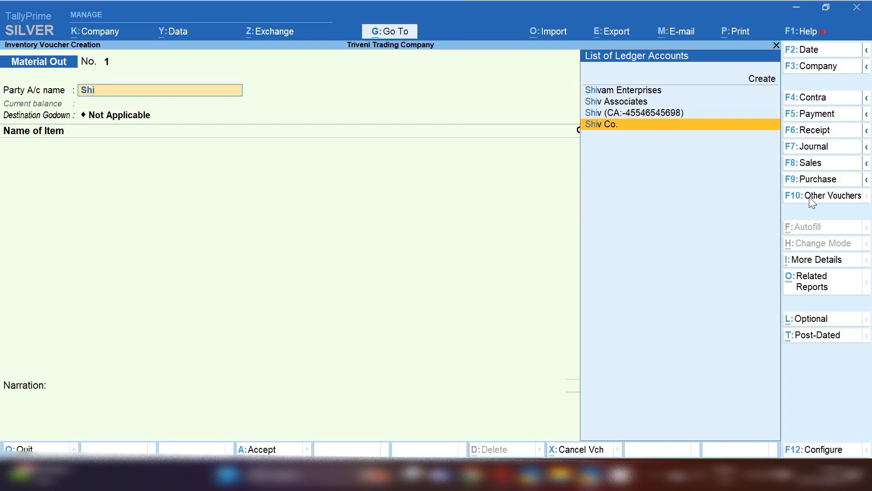
key(Return)
Step: Accept the order details and Shiv Co.'s party details unchanged, continuing to the item lines
key(Return)
key(Return)
key(Return)
key(Return)
key(Return)
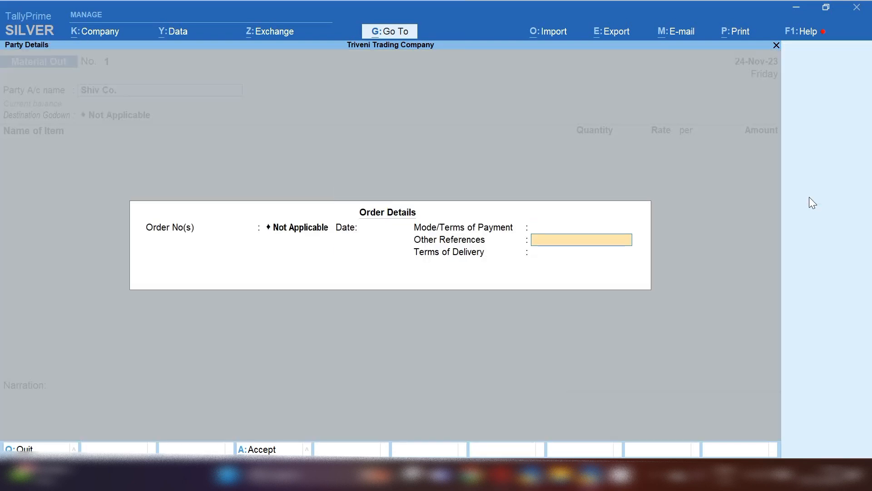
key(Return)
key(Return)
key(Return)
key(Return)
key(Return)
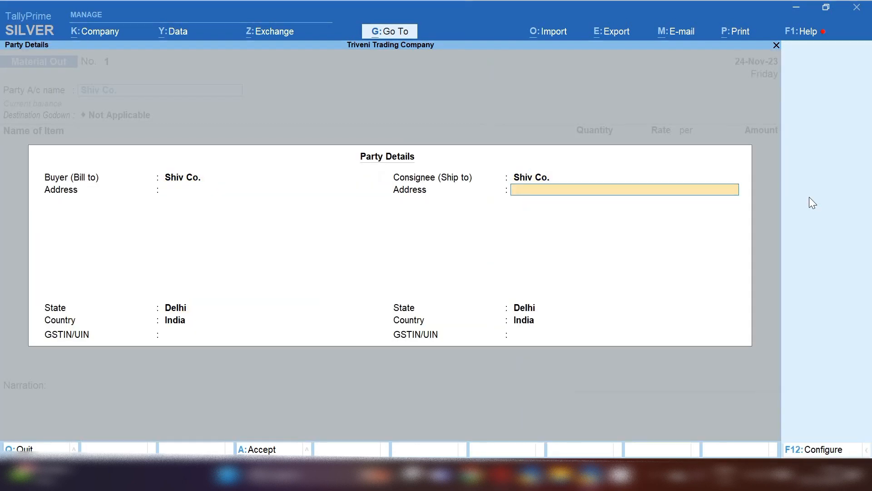
key(Return)
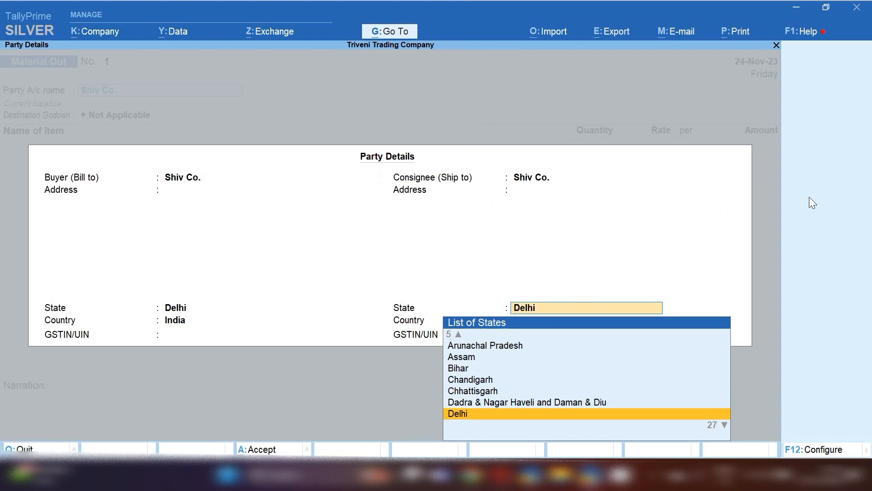
key(Return)
key(Return)
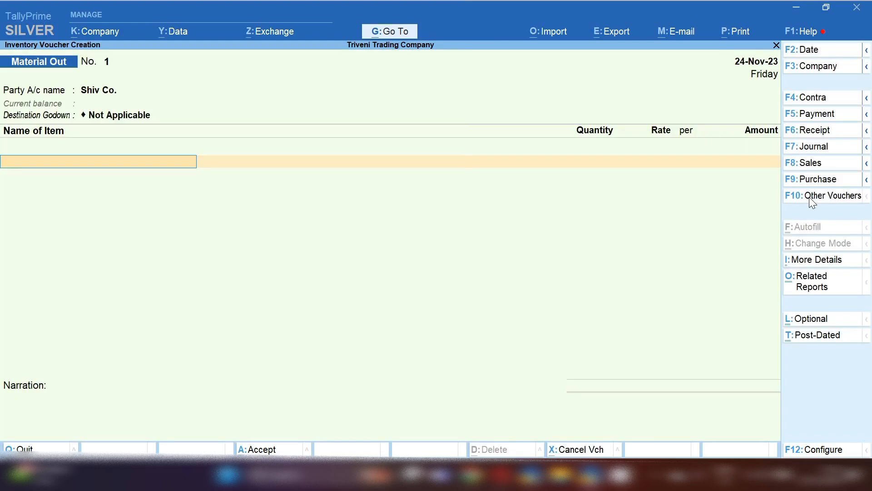
Step: Add the TV item without a description, allocating 10 pcs at a rate of 5,000
text(Tv)
key(Return)
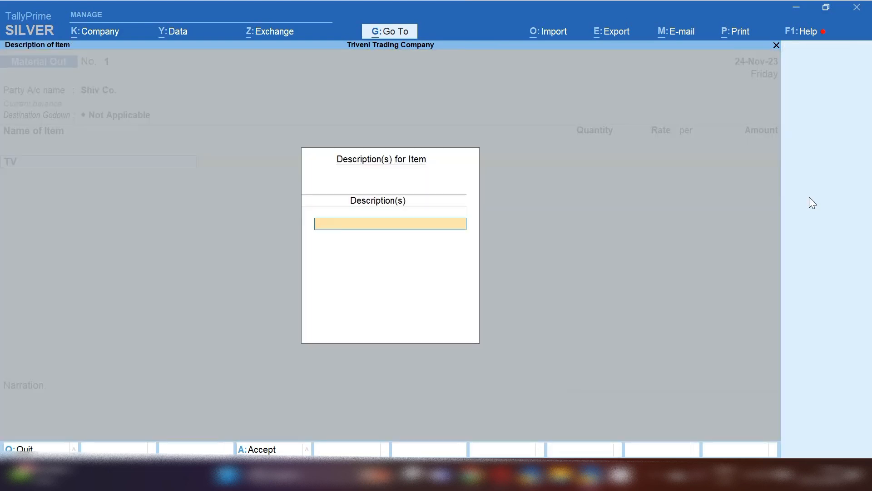
key(Return)
key(Return)
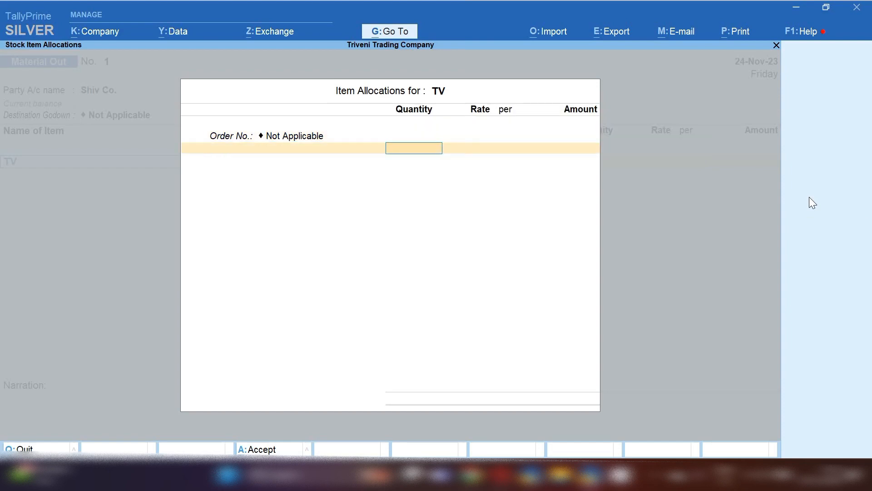
text(10)
key(Return)
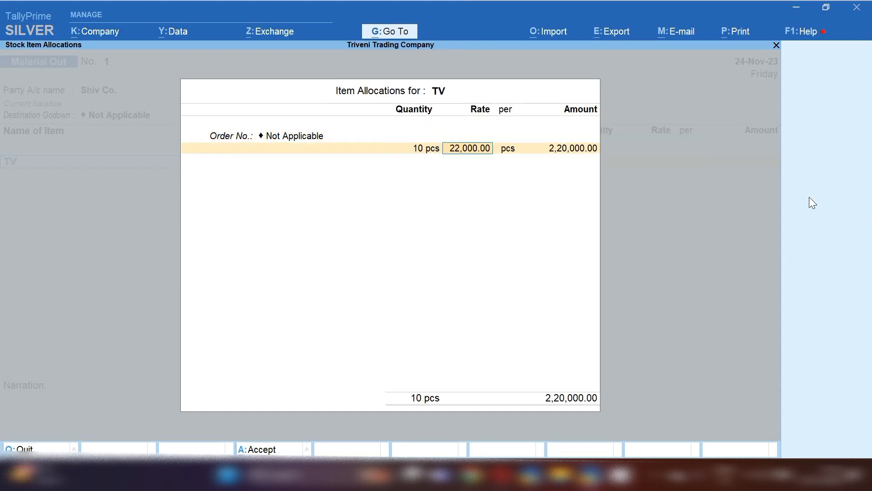
text(5000)
key(Return)
key(Return)
key(Return)
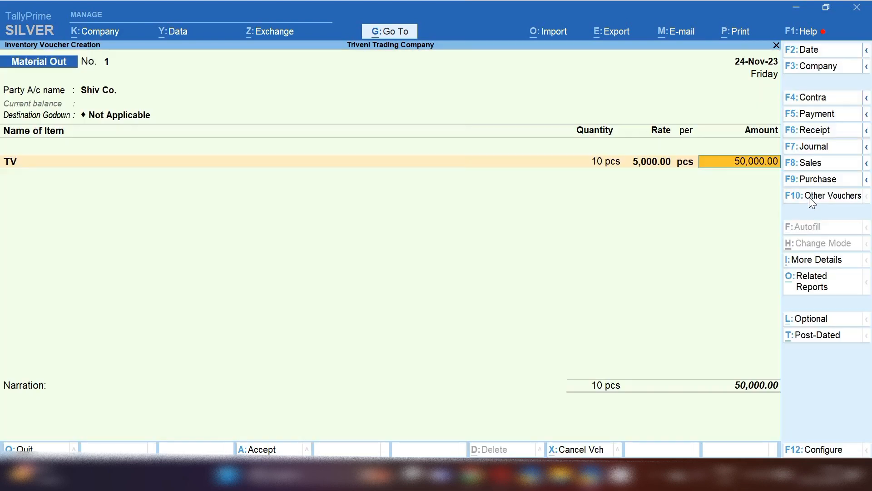
key(Return)
key(Return)
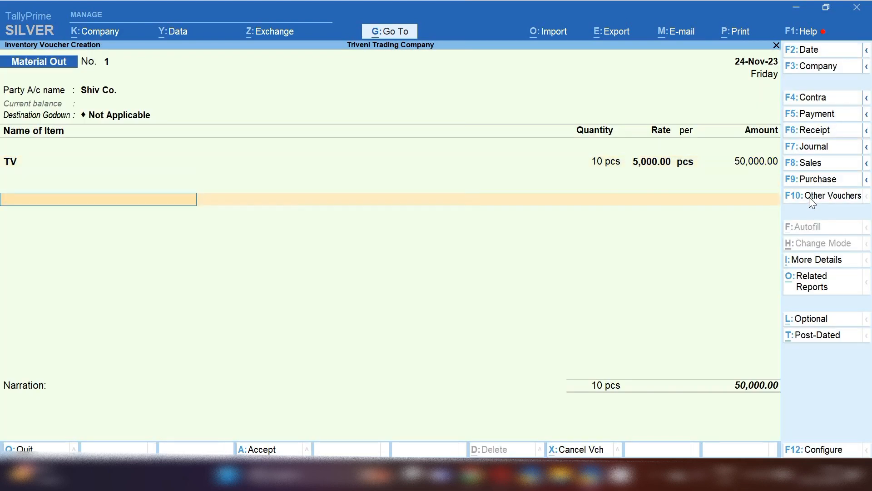
Step: Save the Material Out voucher and leave voucher creation for the Gateway of Tally
key(ctrl+a)
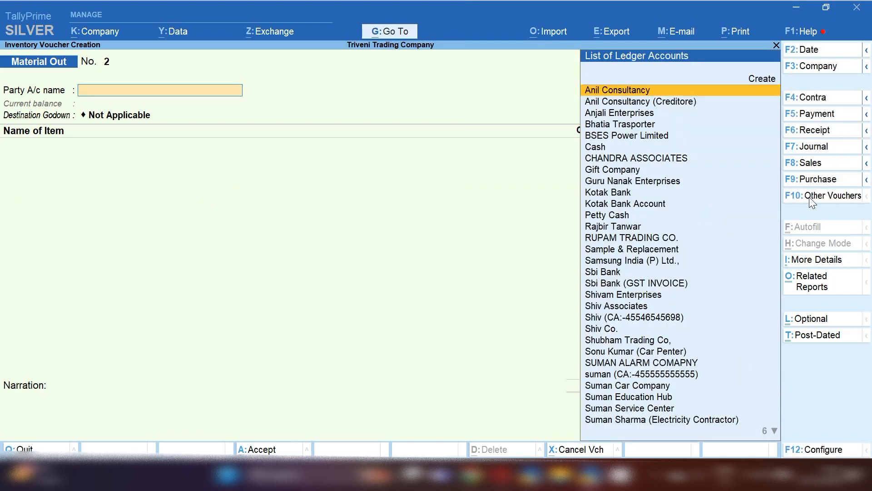
key(Escape)
key(y)
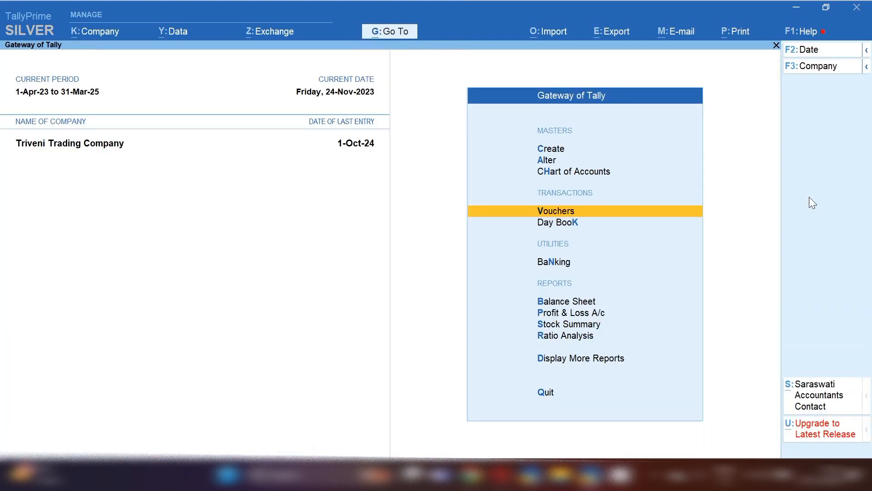
Step: Open the Stock Summary and drill through the Tv group to the TV item's monthly movements
key(s)
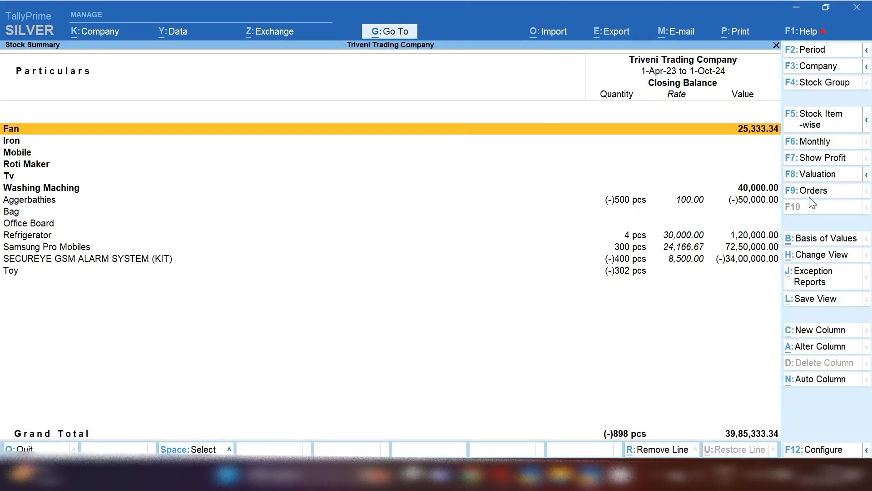
key(Down)
key(Down)
key(Down)
key(Down)
key(Return)
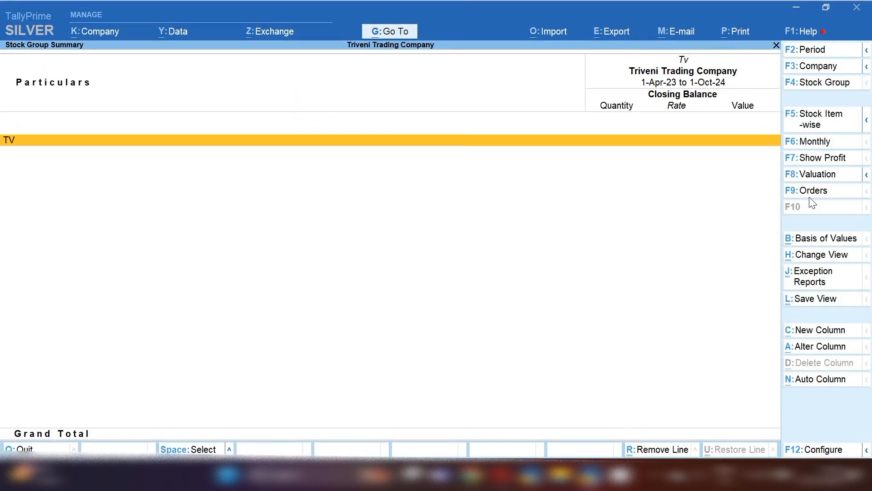
key(Return)
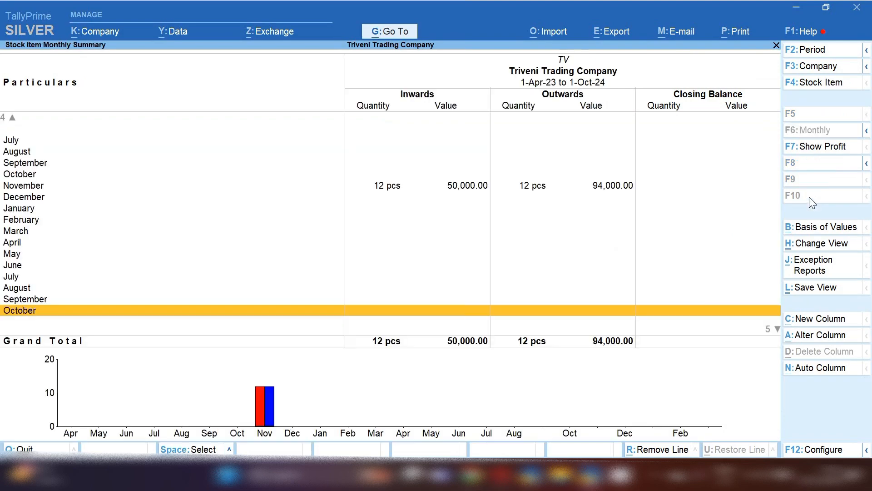
Step: Examine TV's November inward, outward and closing figures to check the effect of the Material Out voucher
key(Up)
key(Up)
key(Up)
key(Up)
key(Up)
key(Up)
key(Up)
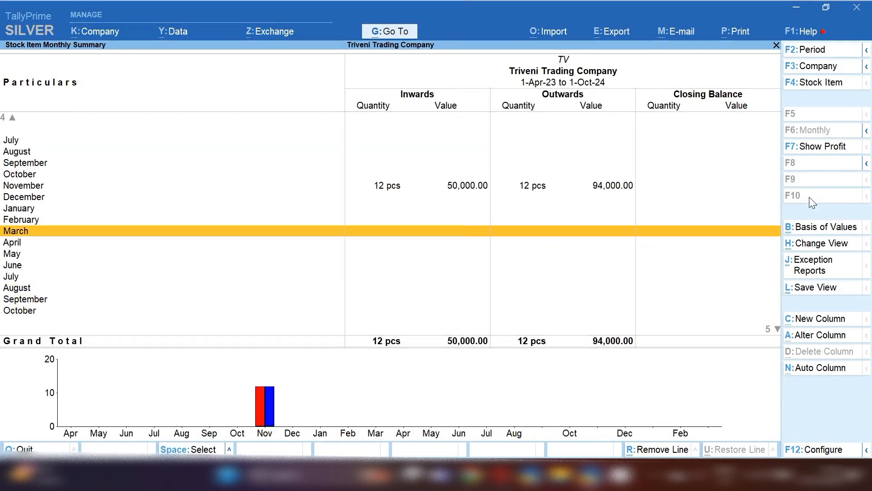
click(651, 187)
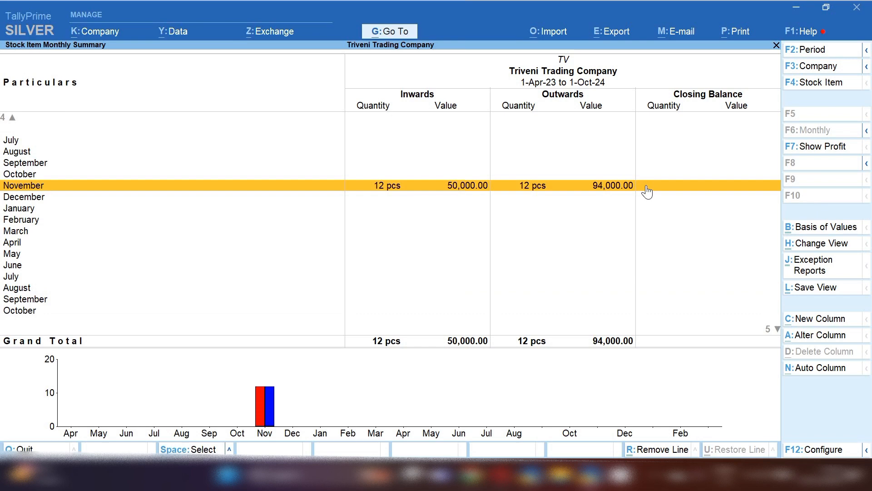
Step: Close the TV monthly summary and stock reports, going back to the Gateway of Tally
key(Escape)
key(Escape)
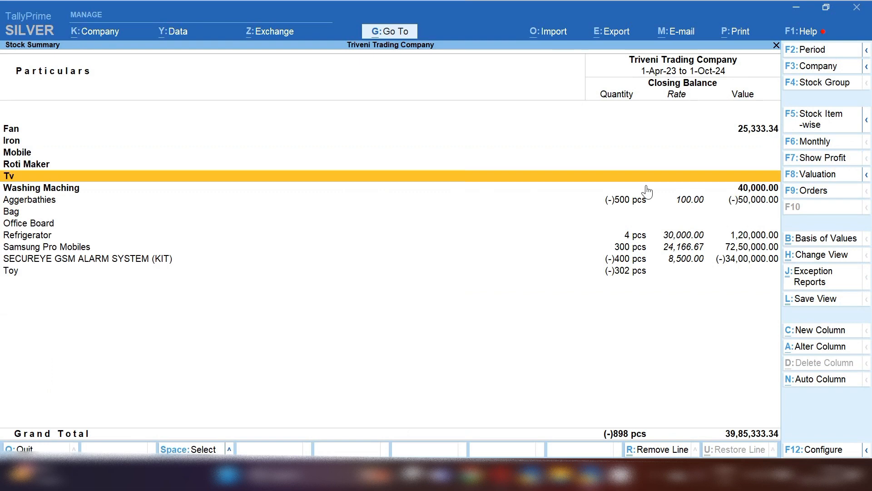
key(Escape)
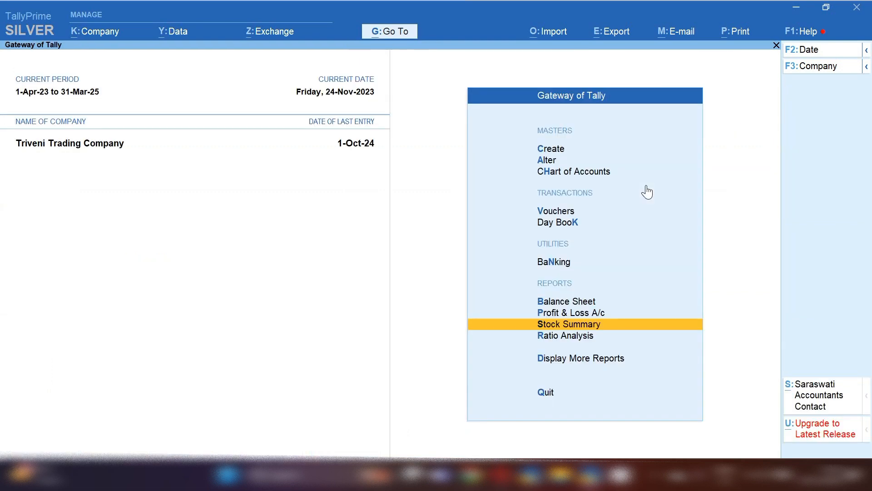
Step: Start a Purchase voucher with the supplier invoice number, invoice date 25-Nov-23 and party Shubham Trading Co
key(v)
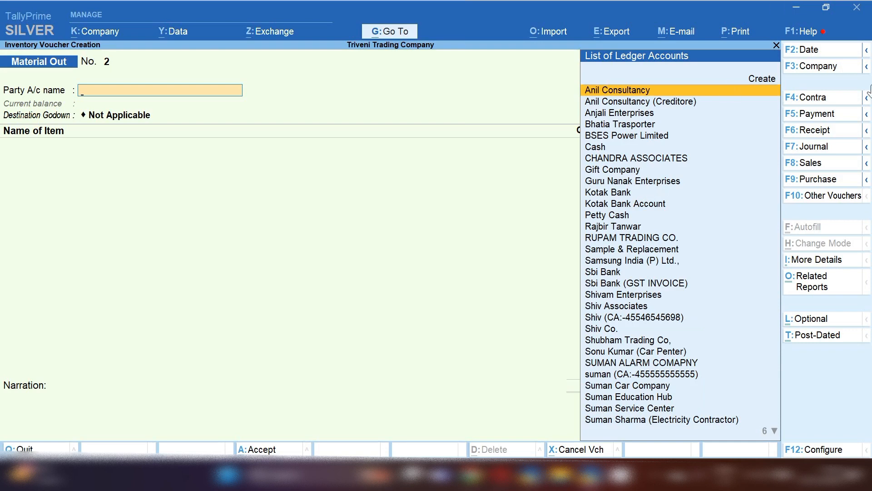
click(822, 182)
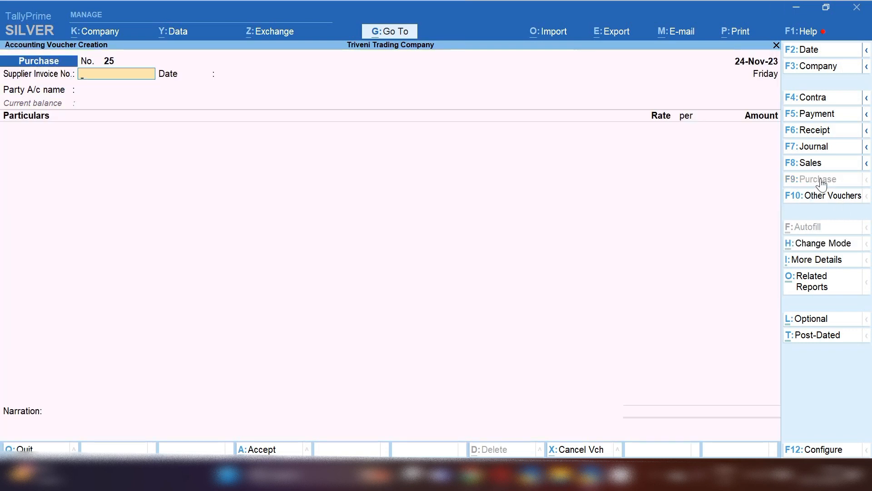
click(823, 244)
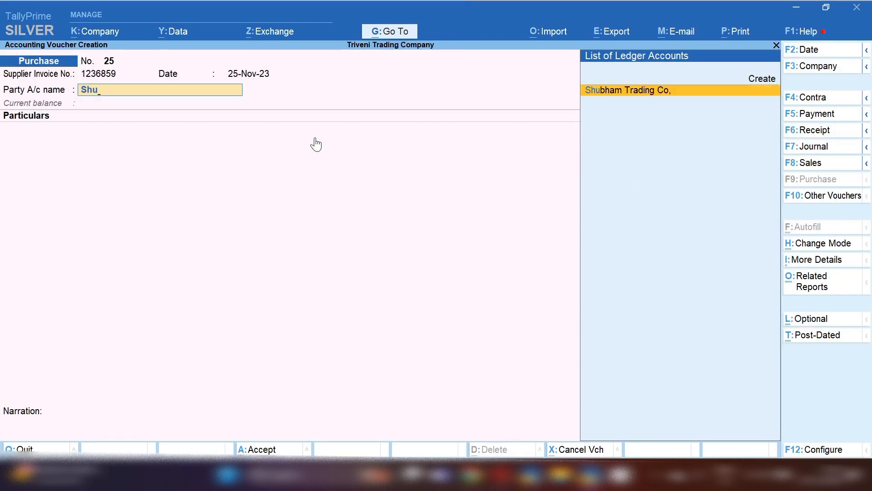
key(Return)
Step: Accept the receipt details and Shubham Trading Co.'s supplier and consignee details unchanged in the Purchase voucher
key(Return)
key(Return)
key(Return)
key(Return)
key(Return)
key(Return)
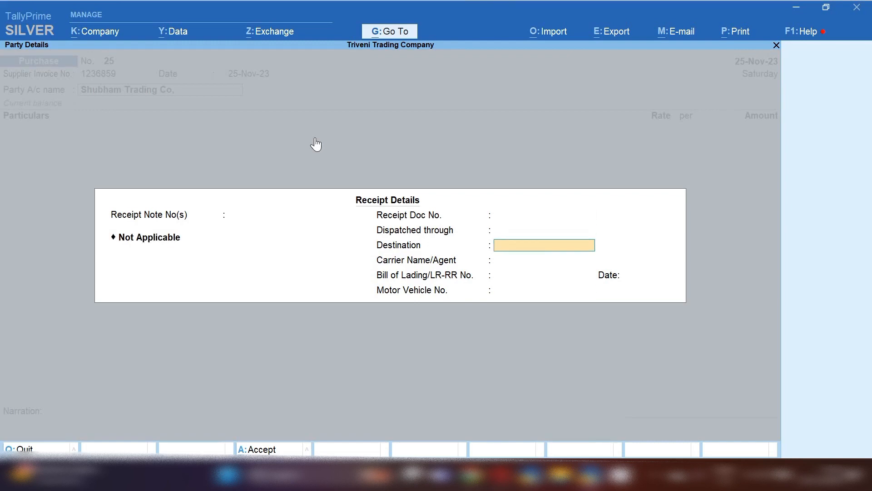
key(Return)
key(Return)
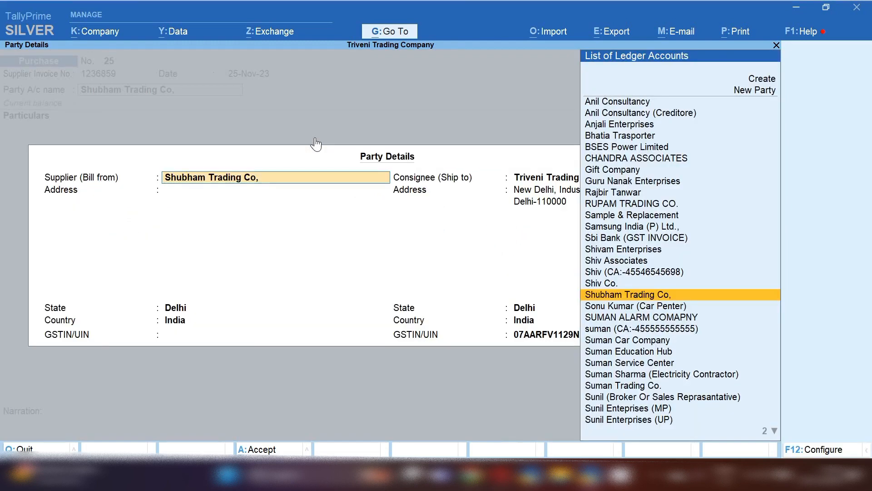
key(Return)
key(Return)
key(Return)
key(Return)
key(Return)
key(Return)
key(Return)
key(Return)
key(Return)
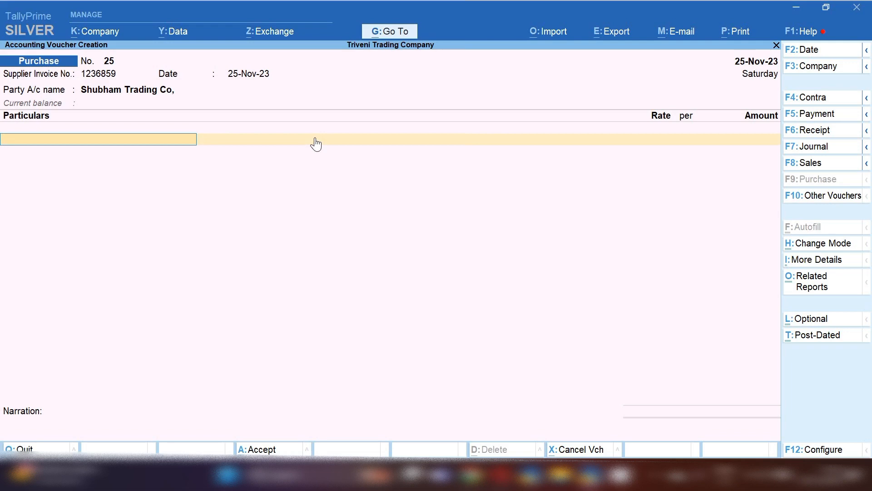
Step: Change the Purchase entry to As Voucher mode, keeping the supplier invoice number and date
click(845, 245)
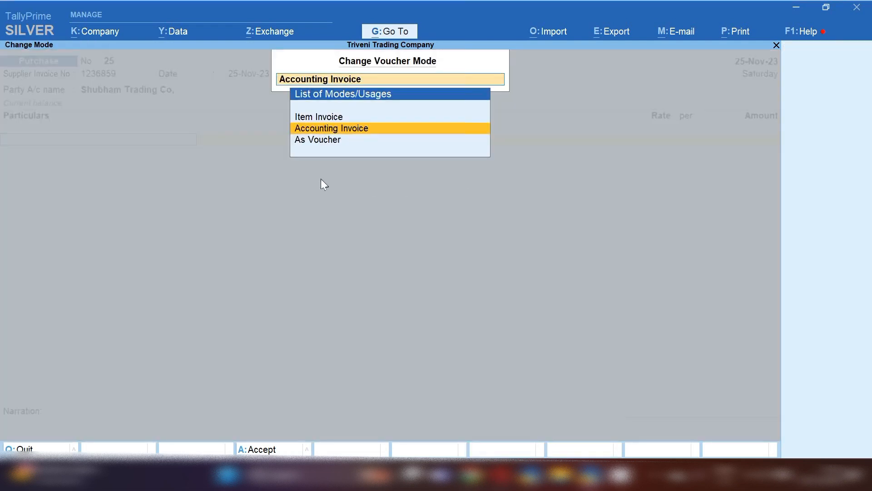
click(371, 141)
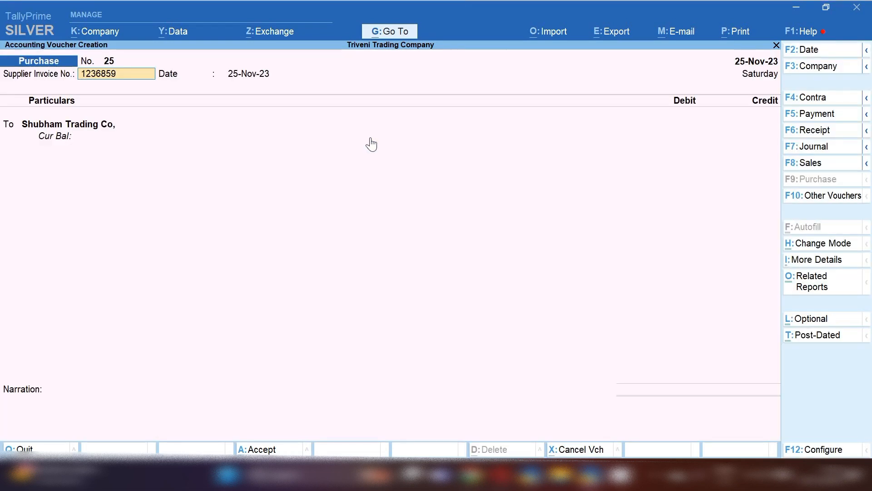
key(Return)
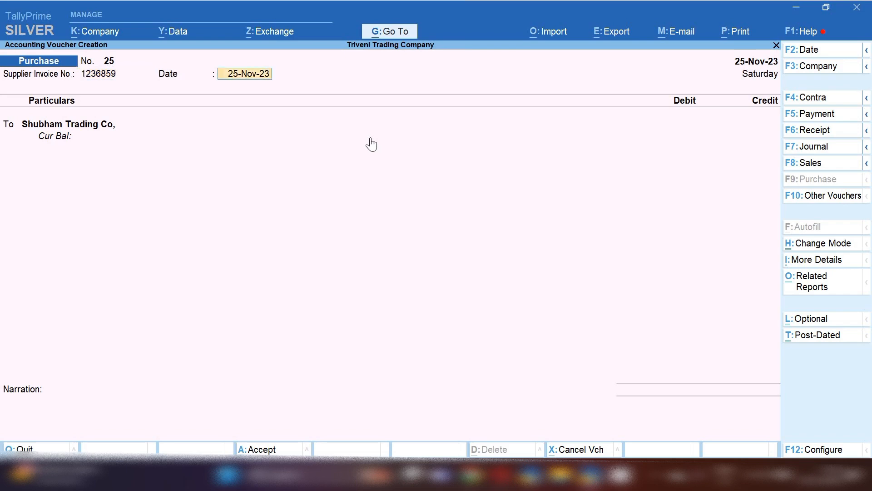
key(Return)
Step: Keep Shubham Trading Co. as the credited party and accept its party details, continuing to the credit amount
key(Return)
key(Return)
key(Return)
key(Return)
key(Return)
key(Return)
key(Return)
key(Return)
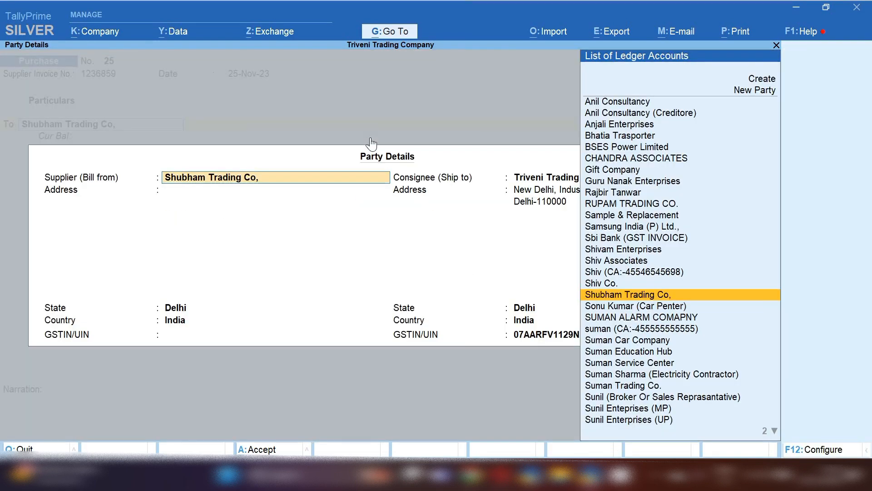
key(Return)
key(Return)
key(Return)
key(Return)
key(Return)
key(Return)
key(Return)
key(Return)
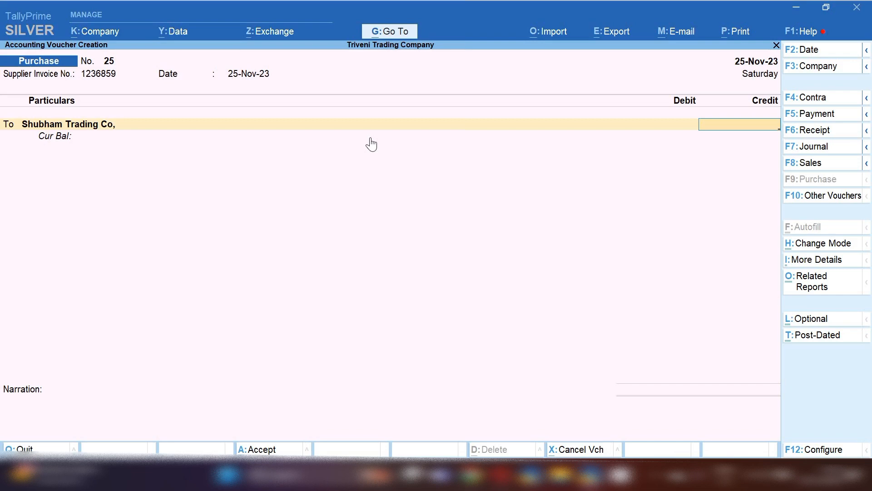
Step: Credit Shubham Trading Co. with 1,18,000 and keep the full amount as a New Ref under the supplier invoice number
text(00,000)
key(Return)
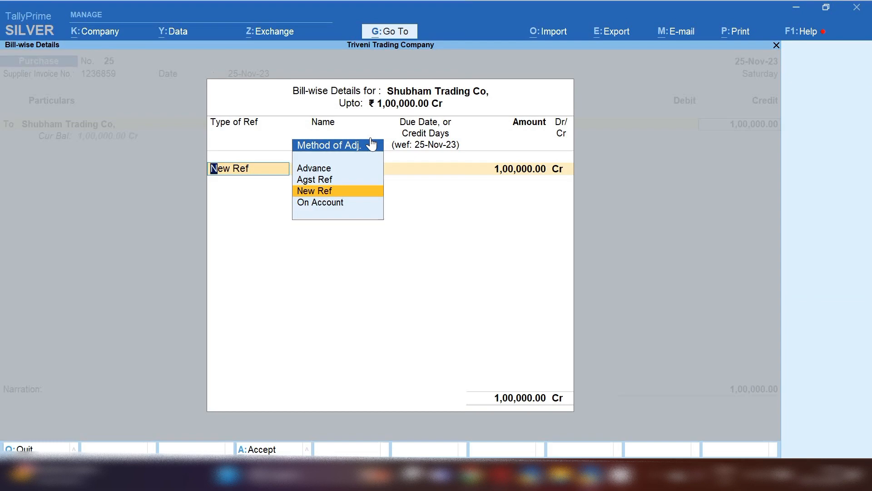
key(ctrl+a)
text(118000)
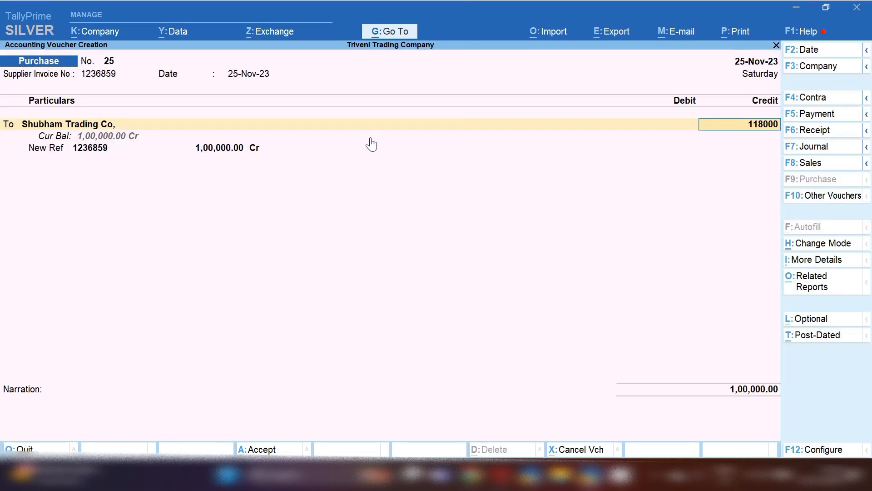
key(Return)
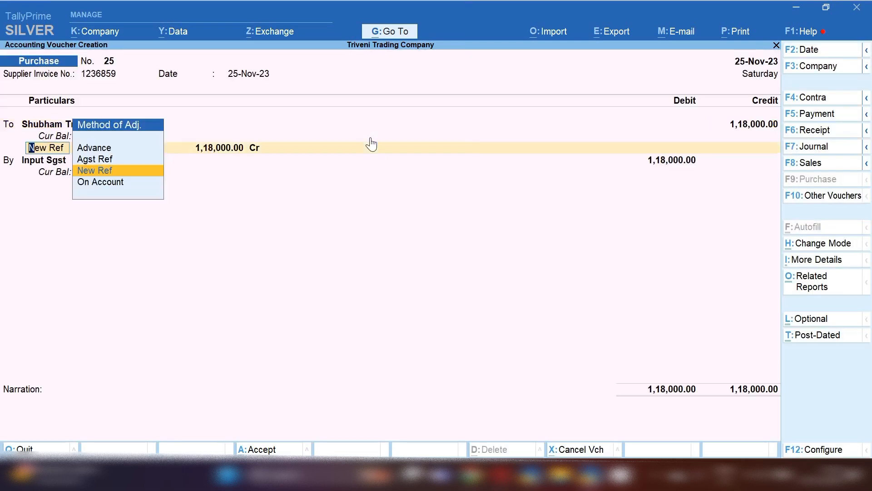
key(Return)
key(Return)
key(Return)
key(Return)
key(Return)
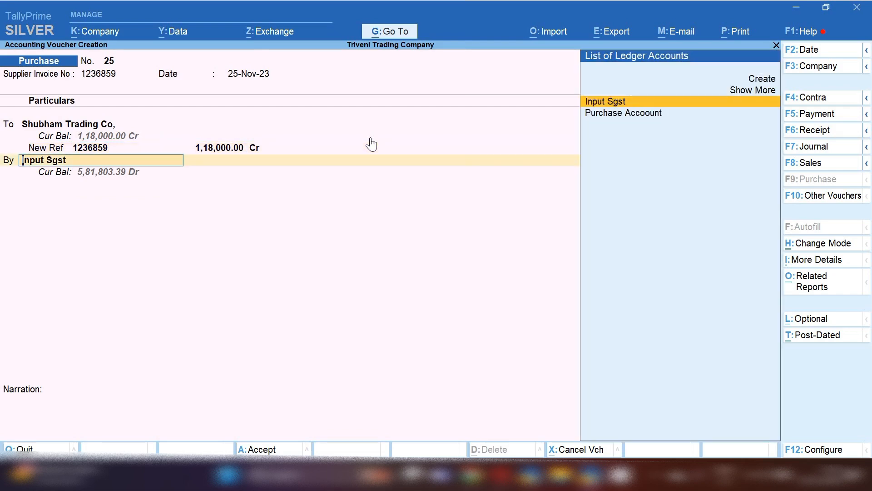
Step: Debit the purchase account with 1,00,000, leaving its inventory allocation without any stock item
key(Down)
key(Return)
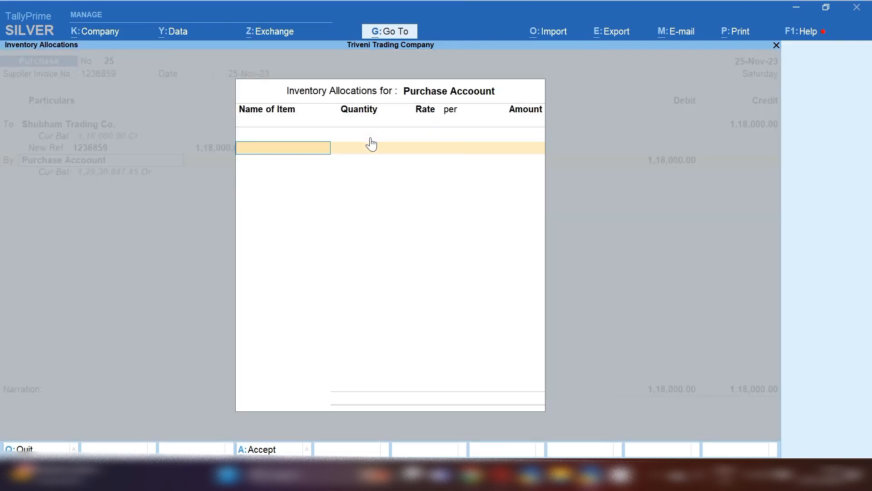
key(Return)
text(1,00,0)
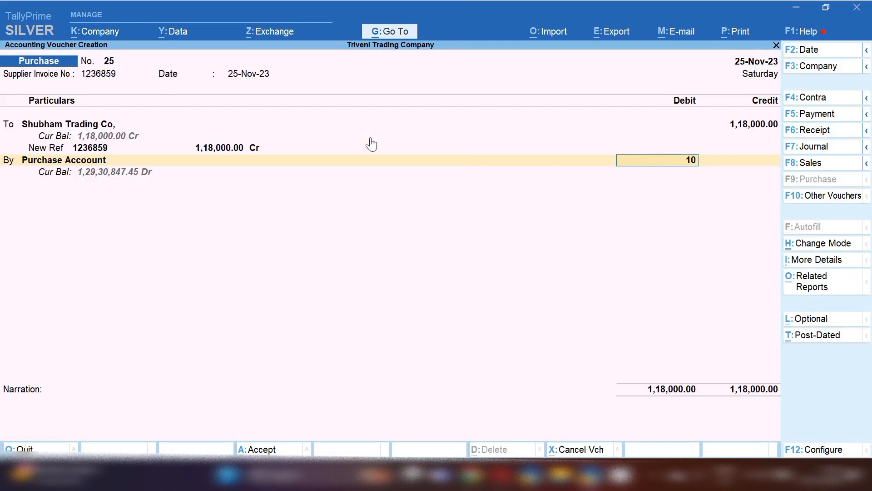
text(00000)
key(Return)
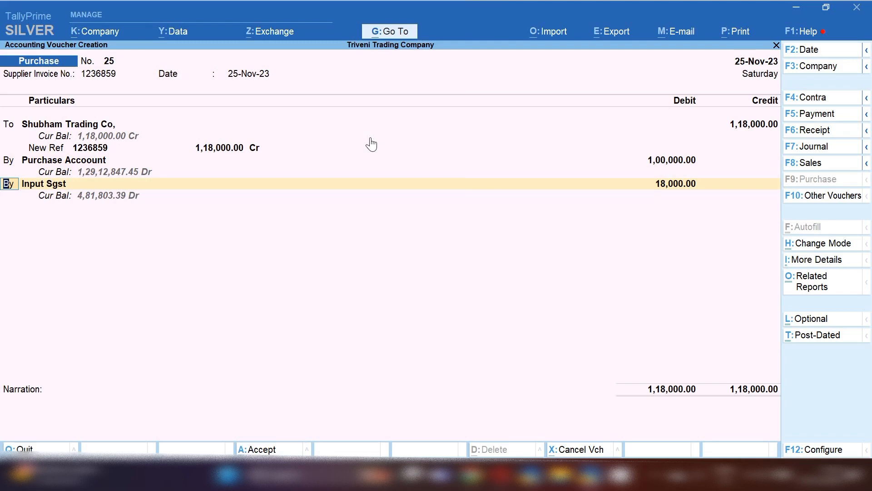
Step: Debit the Input Sgst and Input Cgst ledgers with 9,000 each in the Purchase voucher
key(Return)
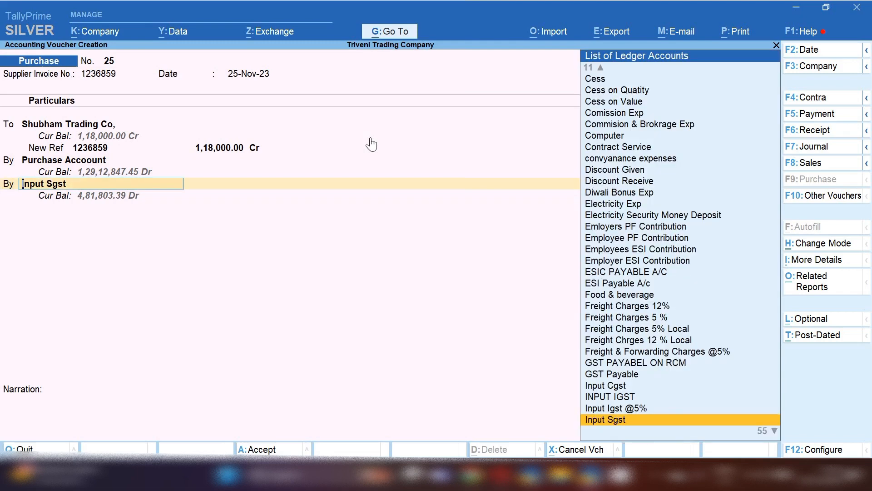
key(Return)
text(9000)
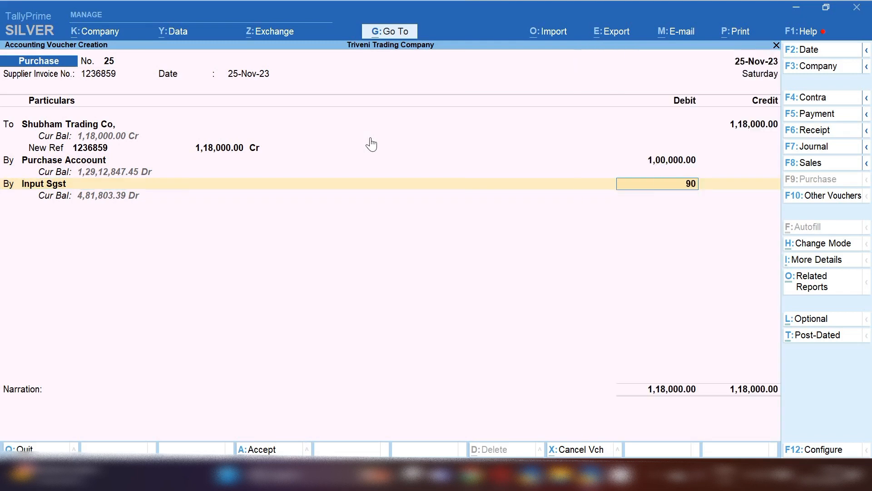
key(Return)
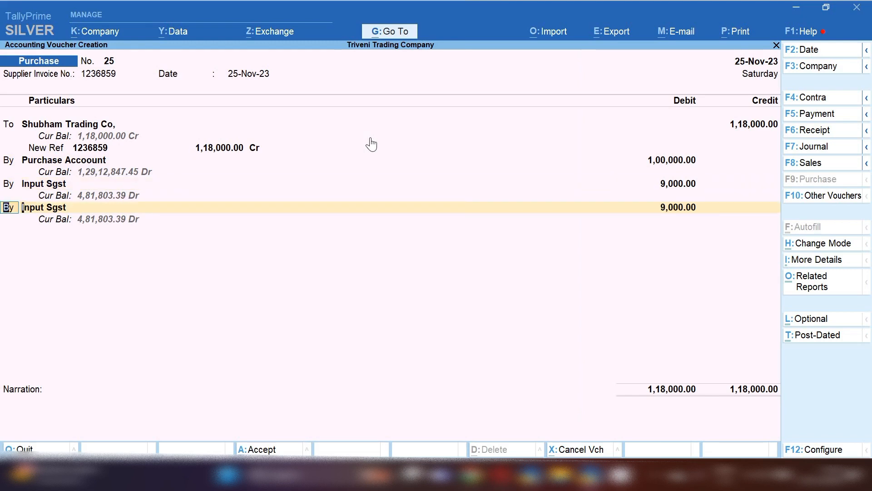
key(Return)
text(Cgs)
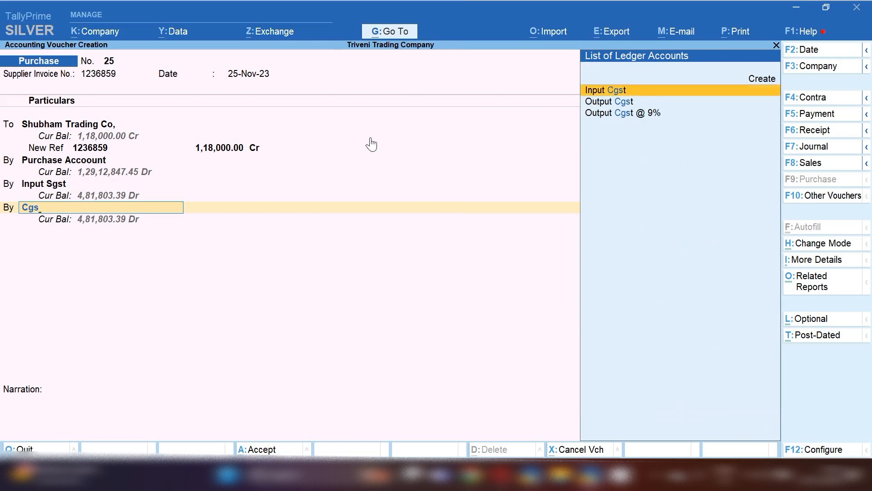
key(Return)
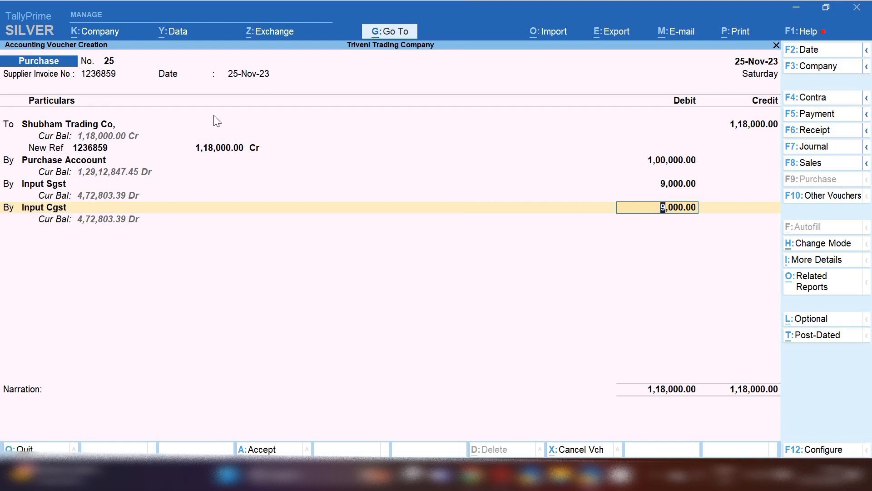
click(21, 421)
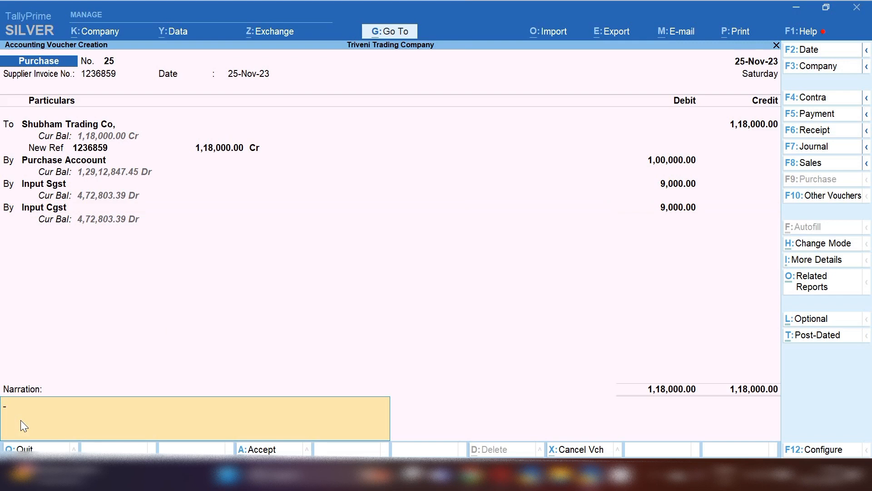
text(purchased TV 10 qty a)
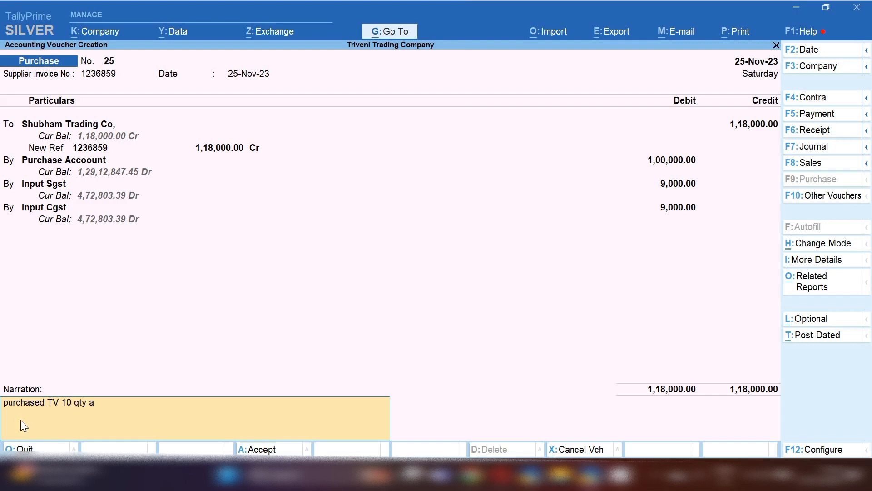
key(BackSpace)
text(@)
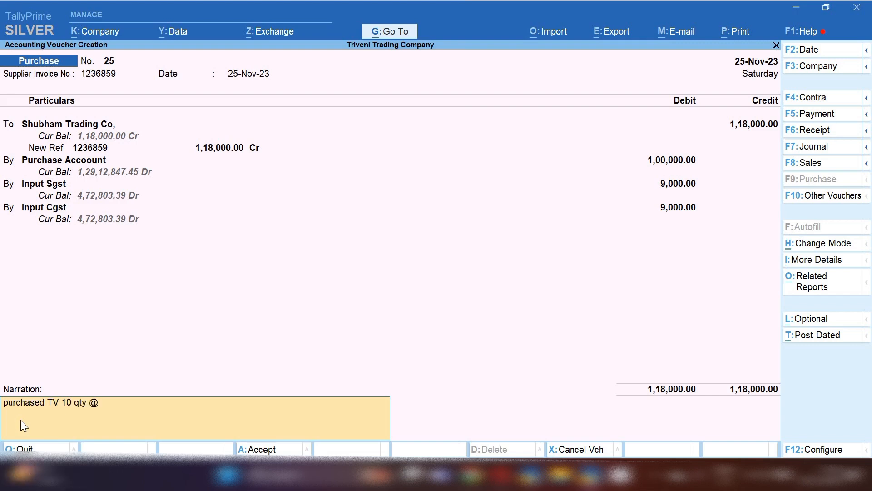
text(5000)
key(Return)
key(y)
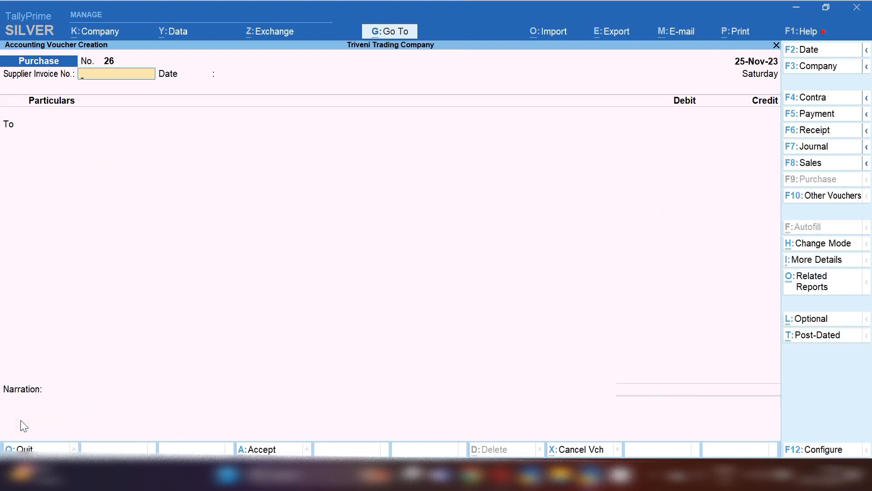